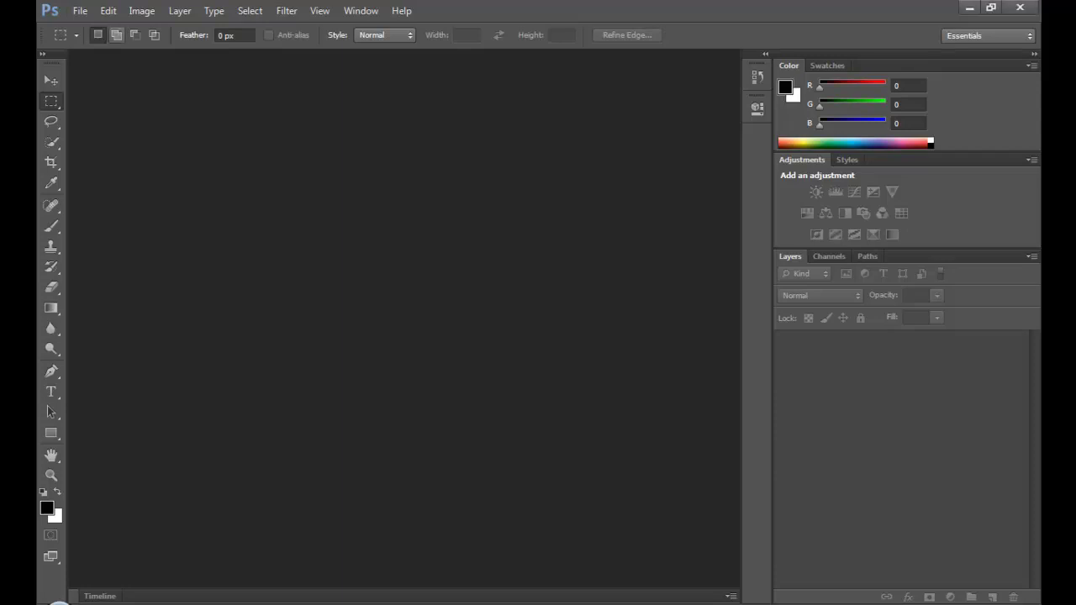
# Step: Start a new document and set its width to 1280 pixels
pyautogui.click(80, 10)
pyautogui.press('Escape')
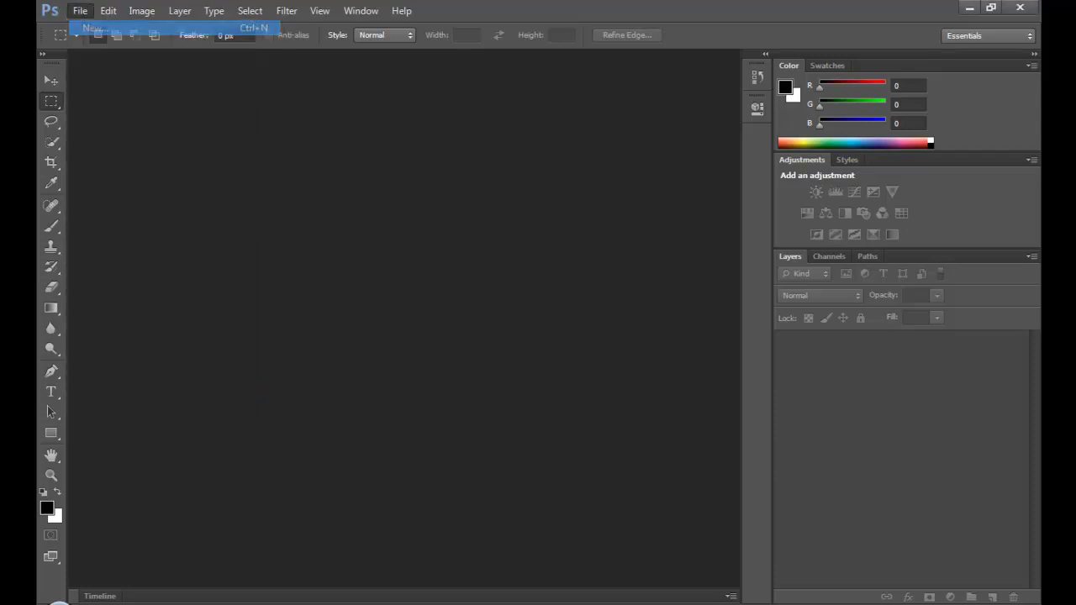
pyautogui.hotkey('ctrl', 'n')
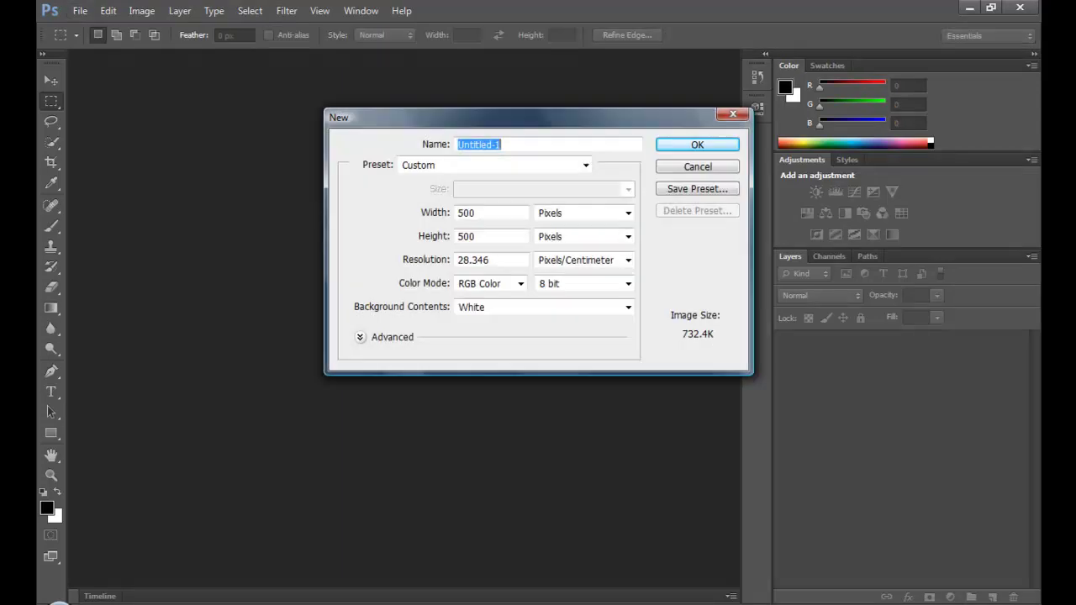
pyautogui.press('Tab')
pyautogui.press('Tab')
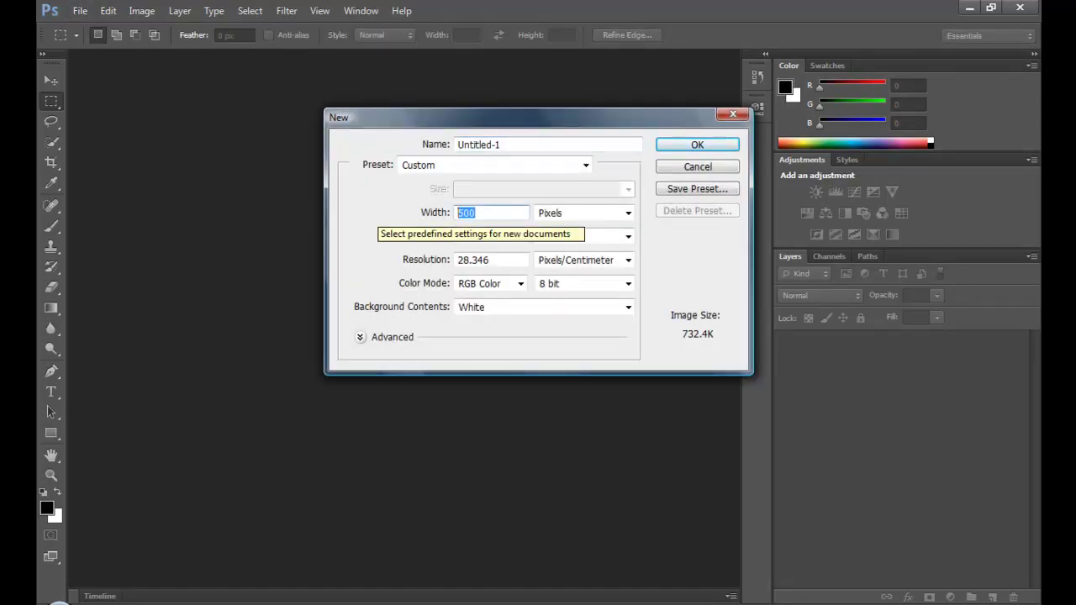
pyautogui.write('1')
pyautogui.press('BackSpace')
pyautogui.write('2')
pyautogui.press('BackSpace')
pyautogui.write('1280')
pyautogui.press('Tab')
# Step: Set height 720 pixels and resolution 72 pixels/inch, then create the document
pyautogui.press('Tab')
pyautogui.write('720')
pyautogui.press('Tab')
pyautogui.press('Tab')
pyautogui.press('Tab')
pyautogui.hotkey('alt', 'Down')
pyautogui.press('Up')
pyautogui.press('Return')
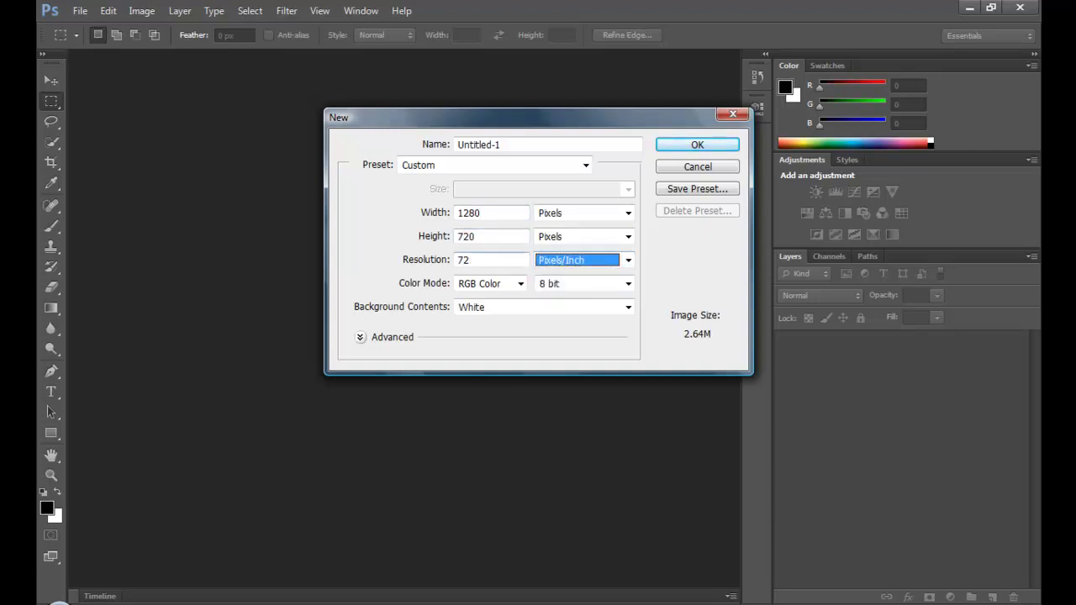
pyautogui.press('Return')
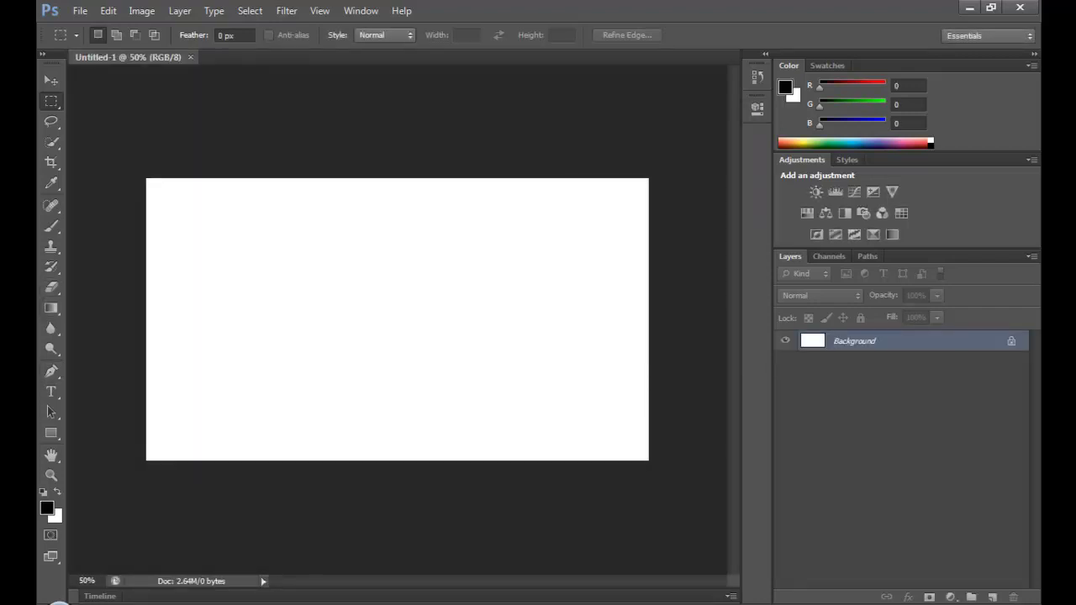
# Step: Fill the entire white canvas with black using the Paint Bucket
pyautogui.moveTo(51, 308); pyautogui.dragTo(109, 320)
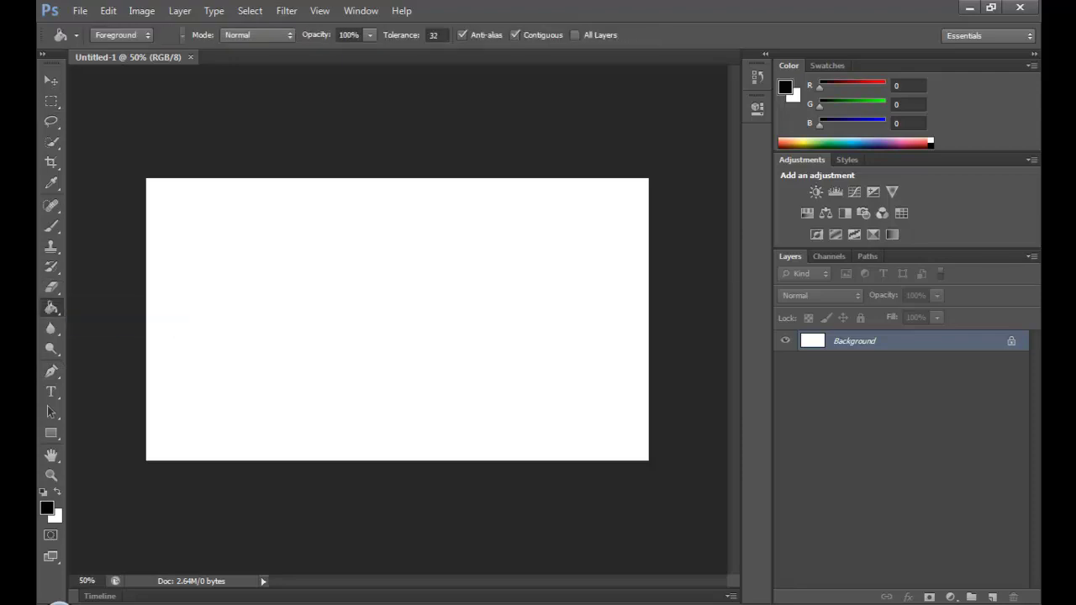
pyautogui.click(179, 316)
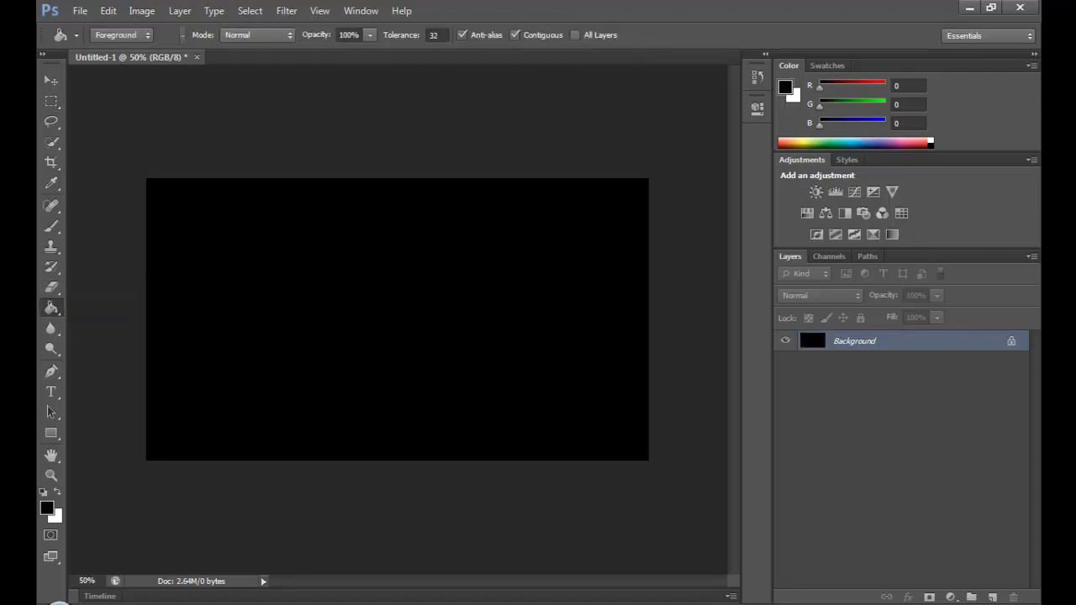
pyautogui.press('v')
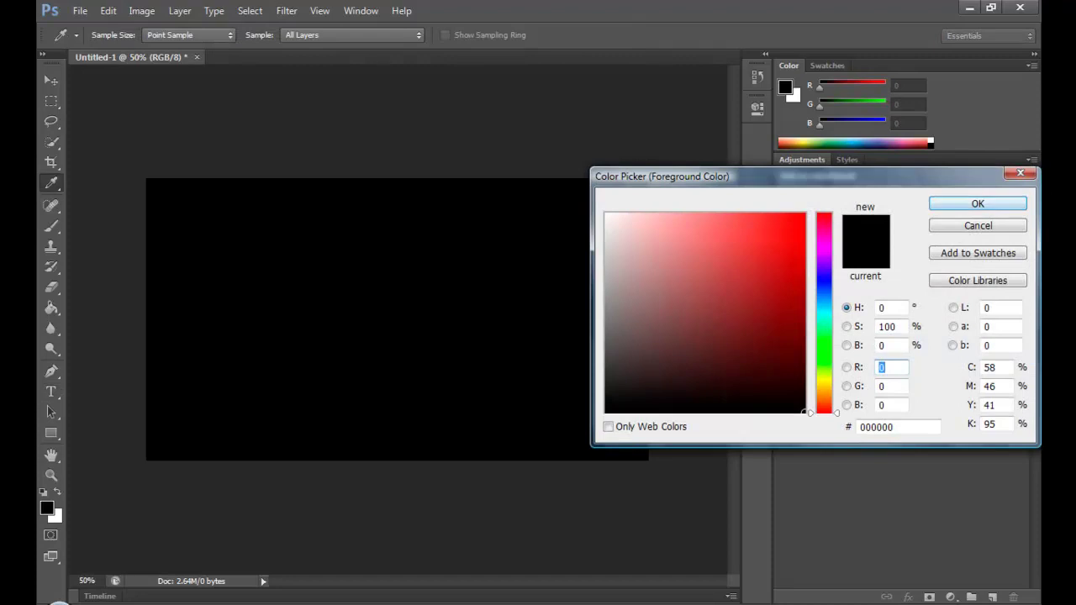
pyautogui.press('Escape')
pyautogui.press('t')
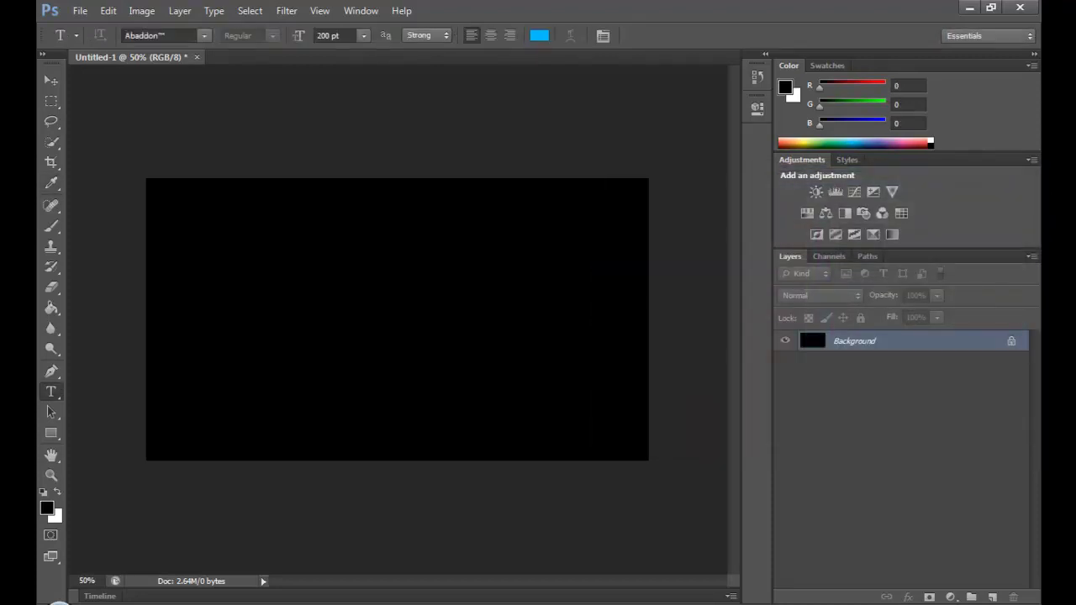
# Step: Type 'MyPurplepeppe' on the canvas just left of centre
pyautogui.click(222, 333)
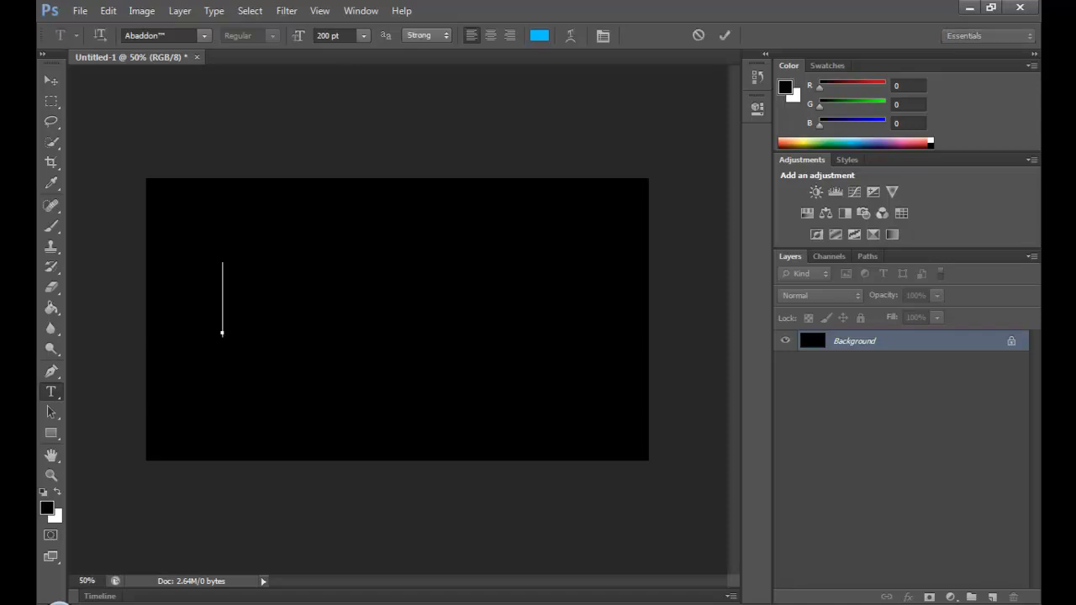
pyautogui.write('M')
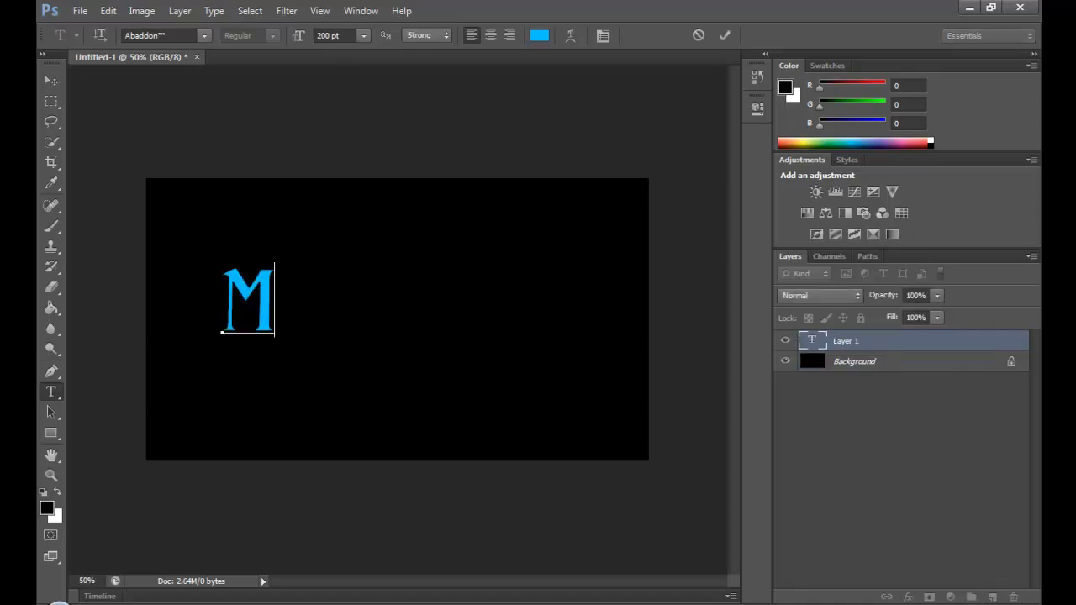
pyautogui.write('u')
pyautogui.press('BackSpace')
pyautogui.write('y')
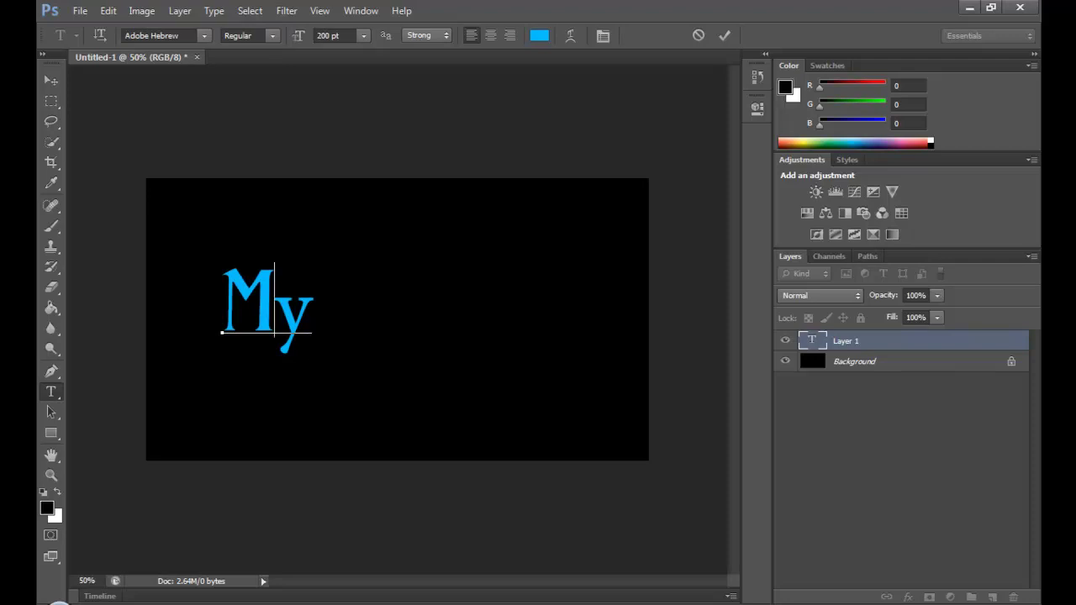
pyautogui.press('BackSpace')
pyautogui.doubleClick(263, 299)
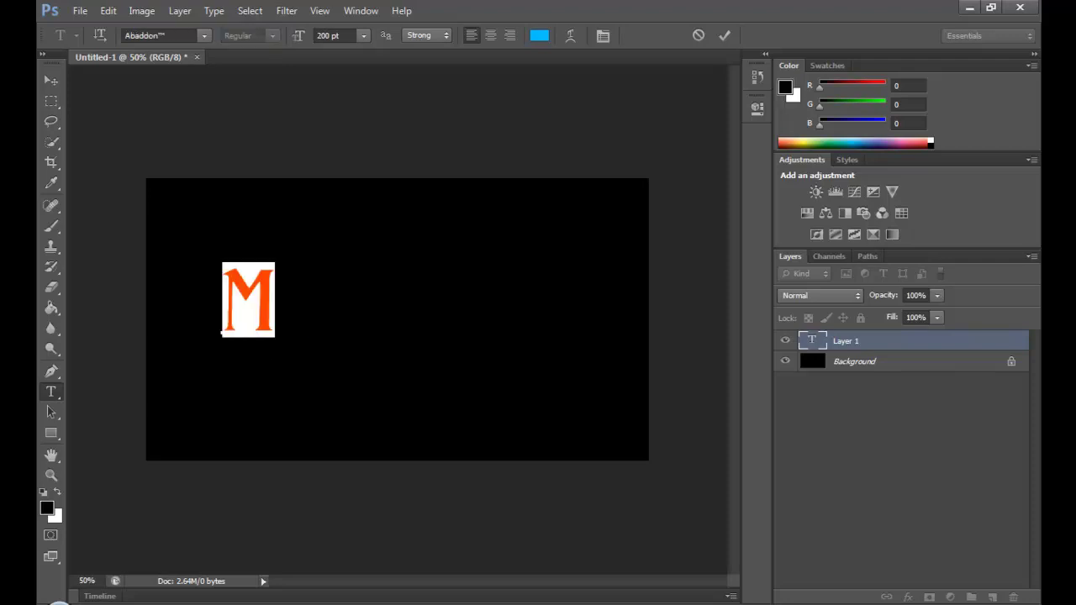
pyautogui.click(263, 299)
pyautogui.write('Y')
pyautogui.press('BackSpace')
pyautogui.press('BackSpace')
pyautogui.write('My')
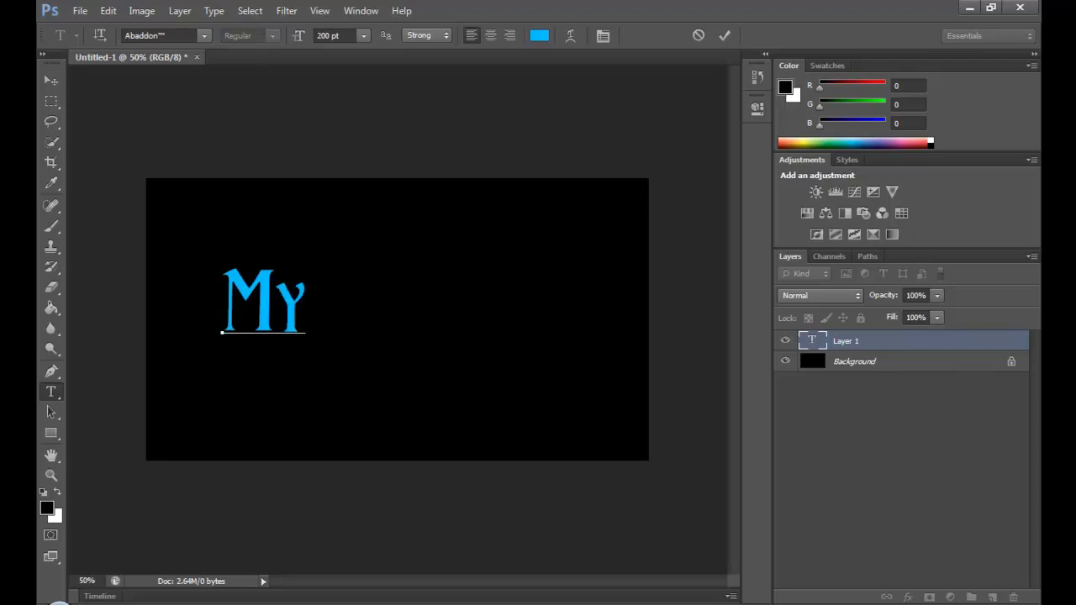
pyautogui.press('Left')
pyautogui.press('Delete')
pyautogui.write('y')
pyautogui.press('BackSpace')
pyautogui.write('.')
pyautogui.press('BackSpace')
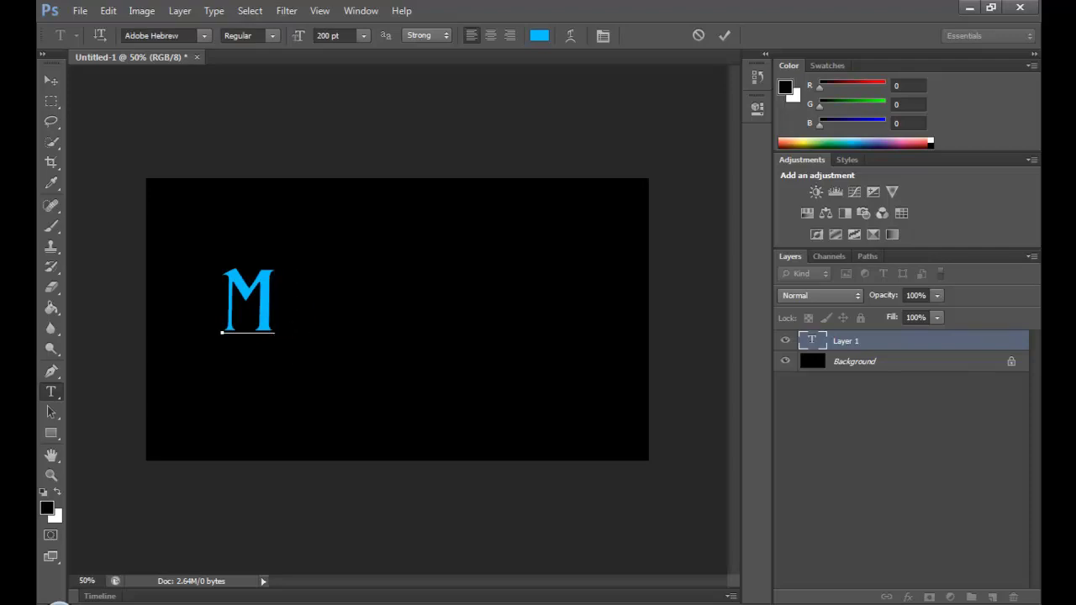
pyautogui.write('y')
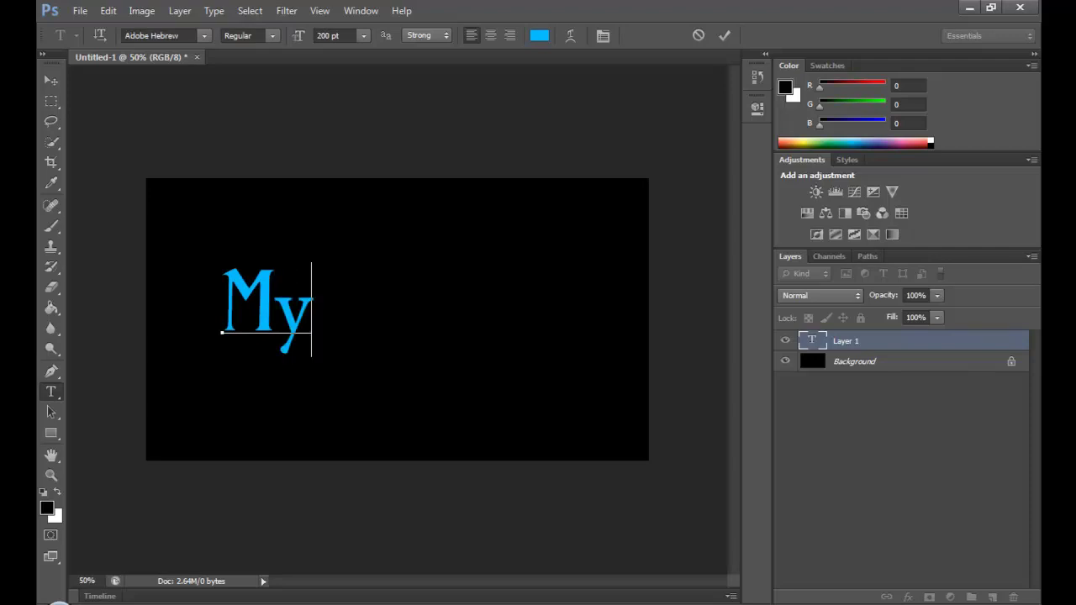
pyautogui.write('Purplepep')
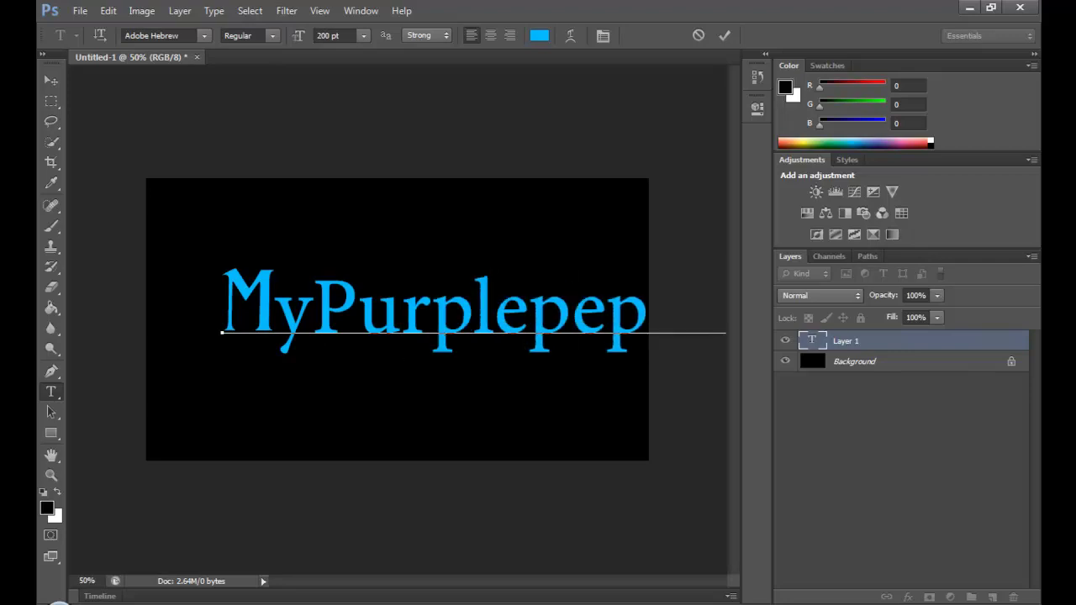
pyautogui.write('pe')
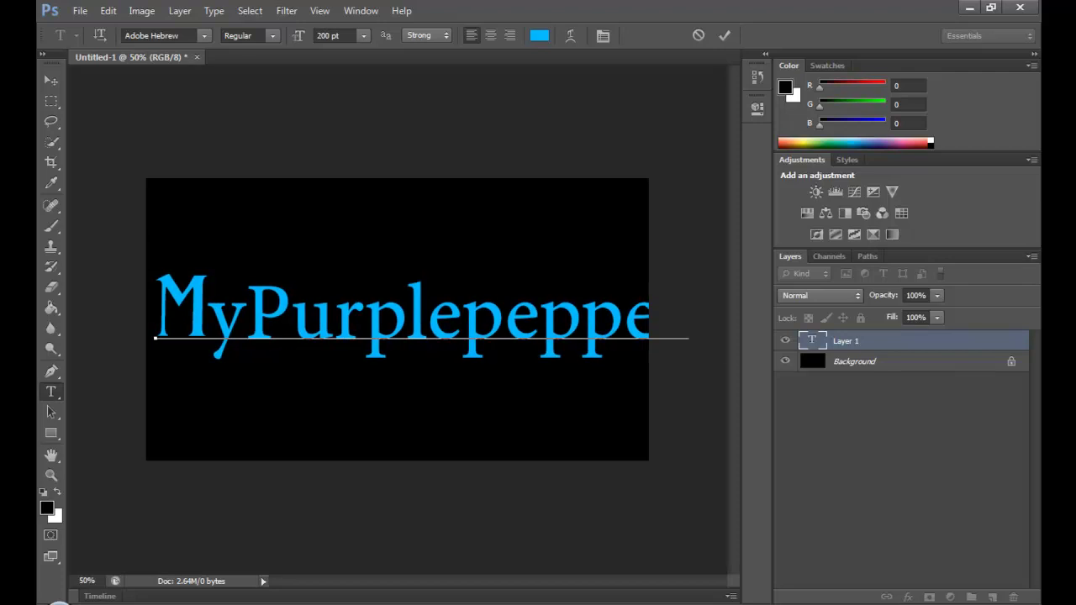
# Step: Select the typed text and set its font size to 150 pt
pyautogui.hotkey('shift', 'Left')
pyautogui.hotkey('shift', 'Left')
pyautogui.hotkey('shift', 'Left')
pyautogui.hotkey('shift', 'Left')
pyautogui.hotkey('shift', 'Left')
pyautogui.hotkey('shift', 'Left')
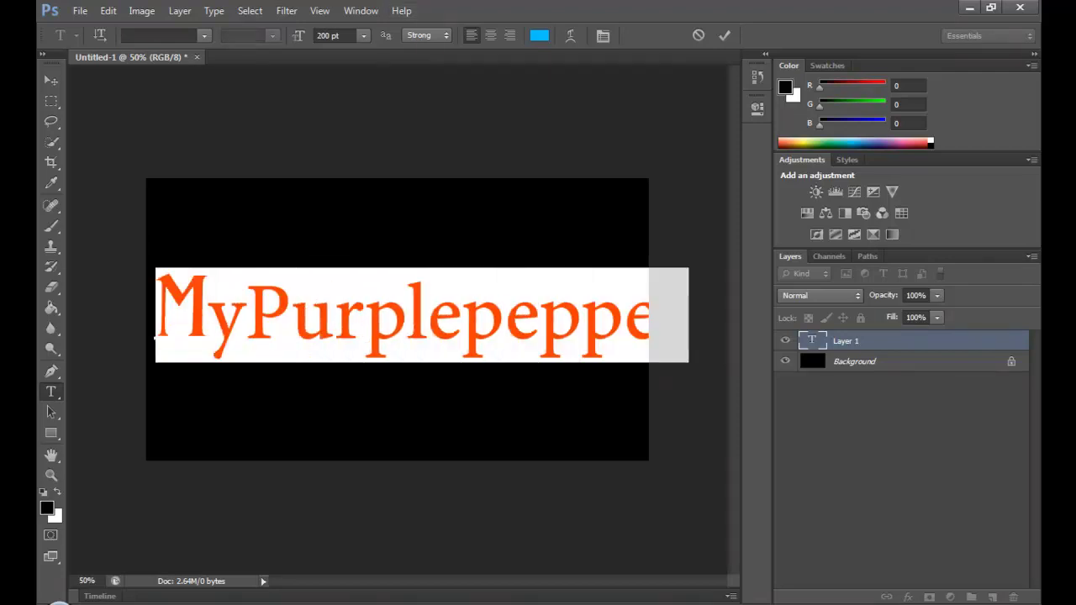
pyautogui.click(328, 36)
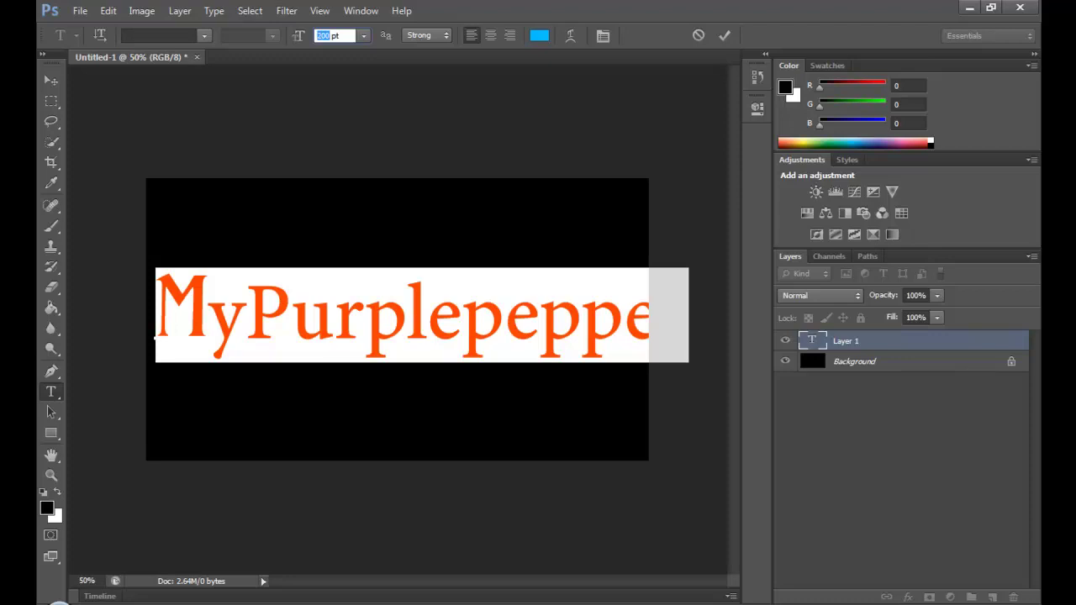
pyautogui.write('150')
pyautogui.press('Return')
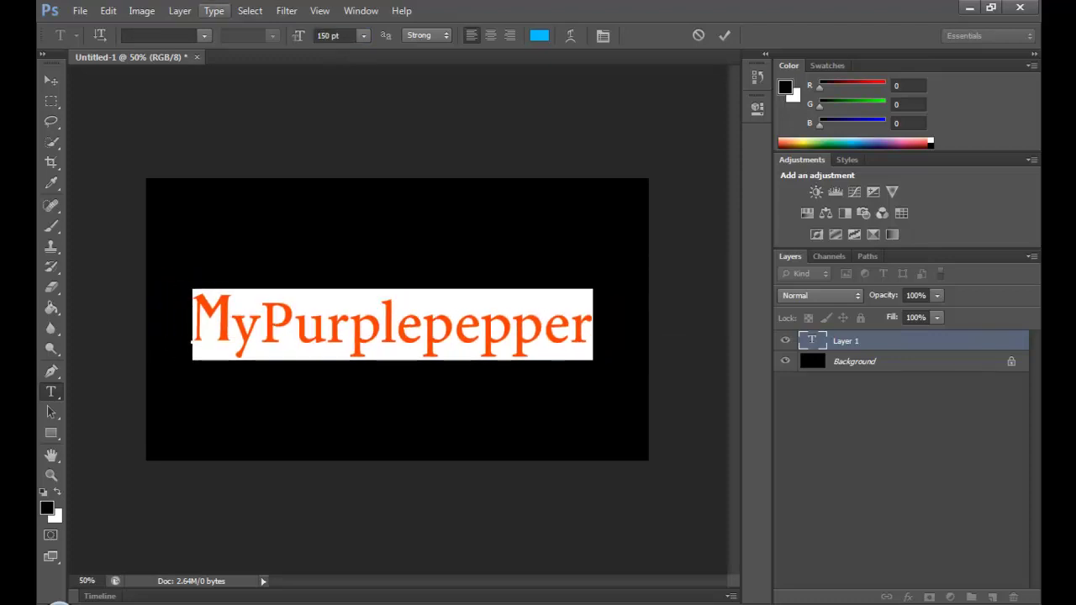
# Step: Try several fonts, settle on ELEGANCE, and nudge the text slightly right
pyautogui.click(204, 35)
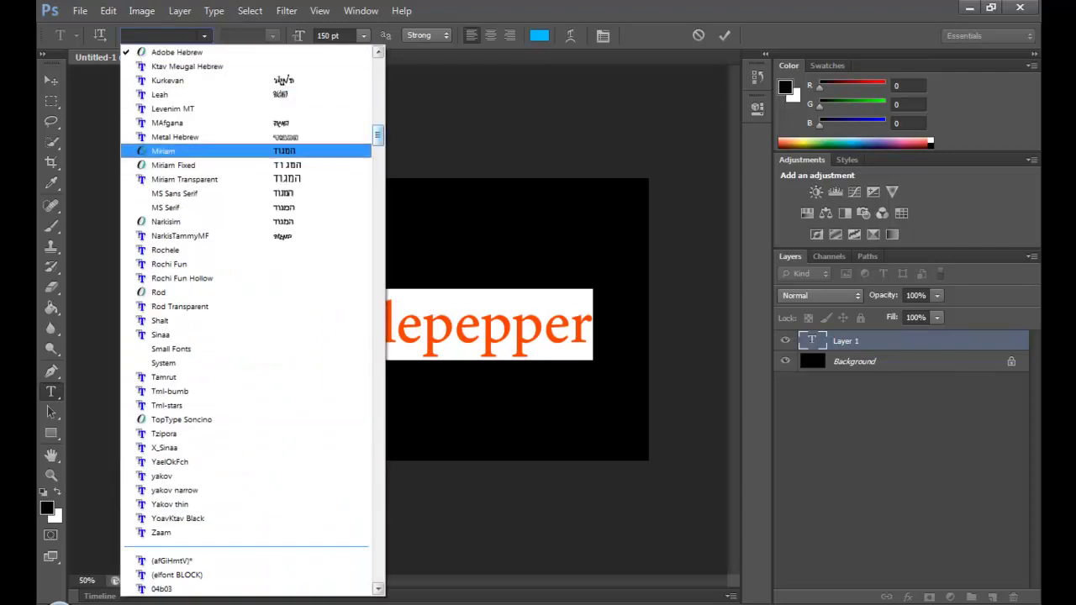
pyautogui.scroll(-10, 253, 319)
pyautogui.scroll(1, 252, 319)
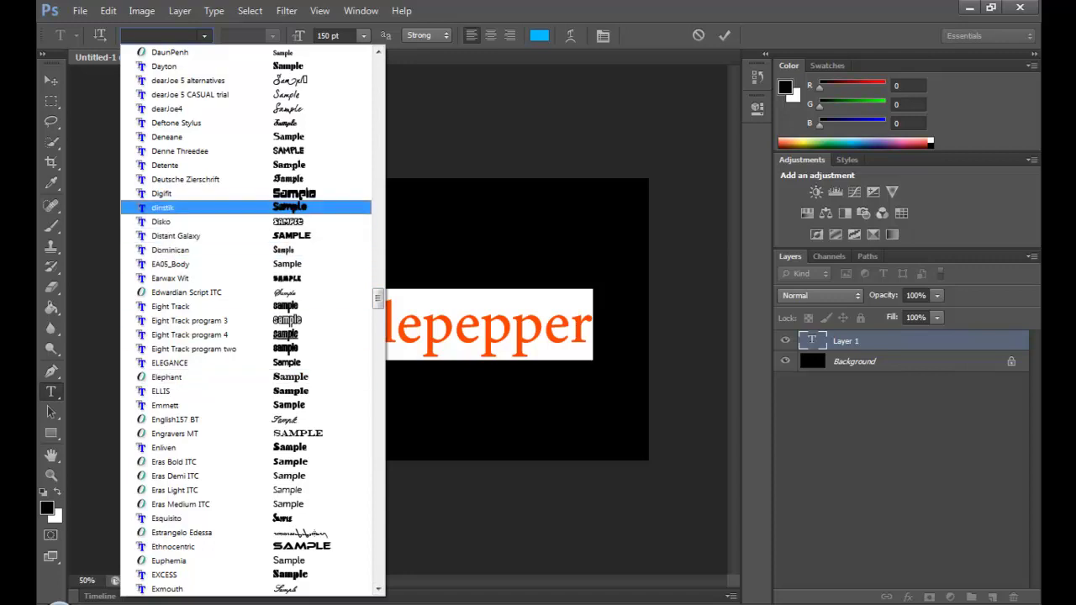
pyautogui.click(168, 208)
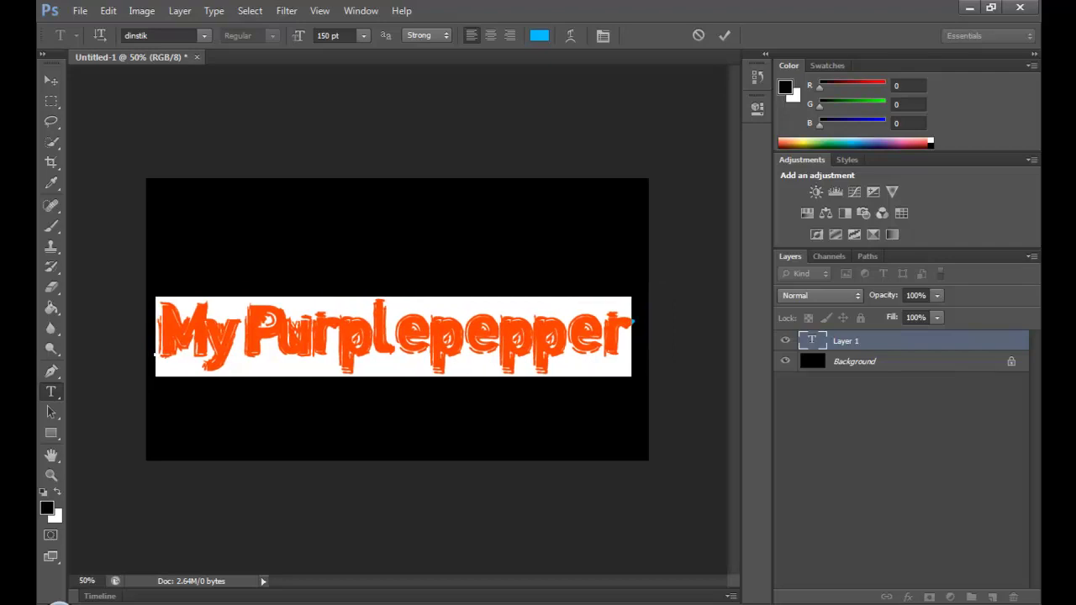
pyautogui.click(203, 35)
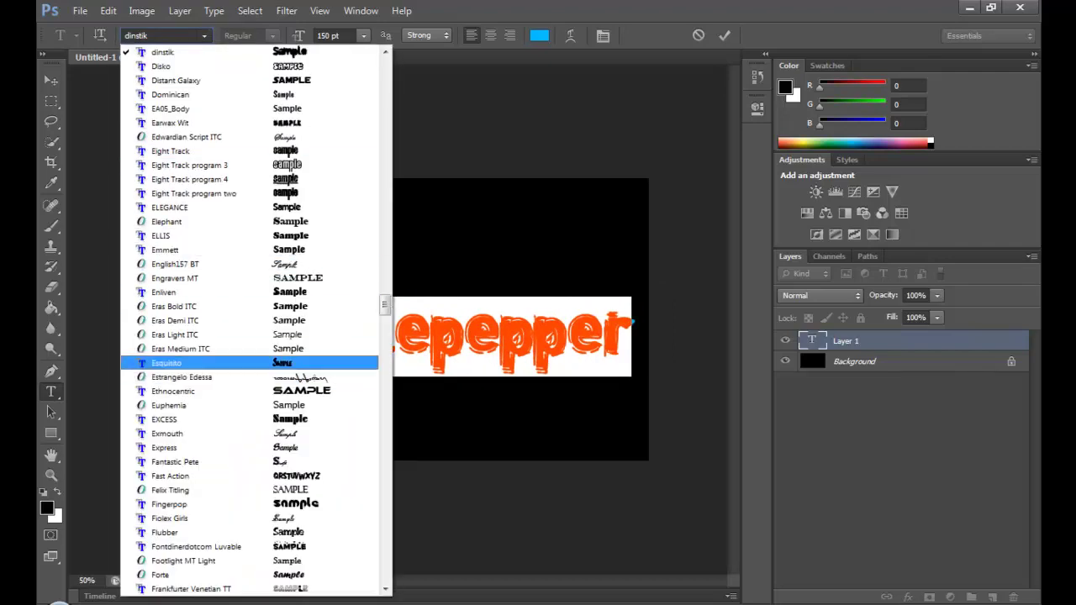
pyautogui.scroll(9, 252, 320)
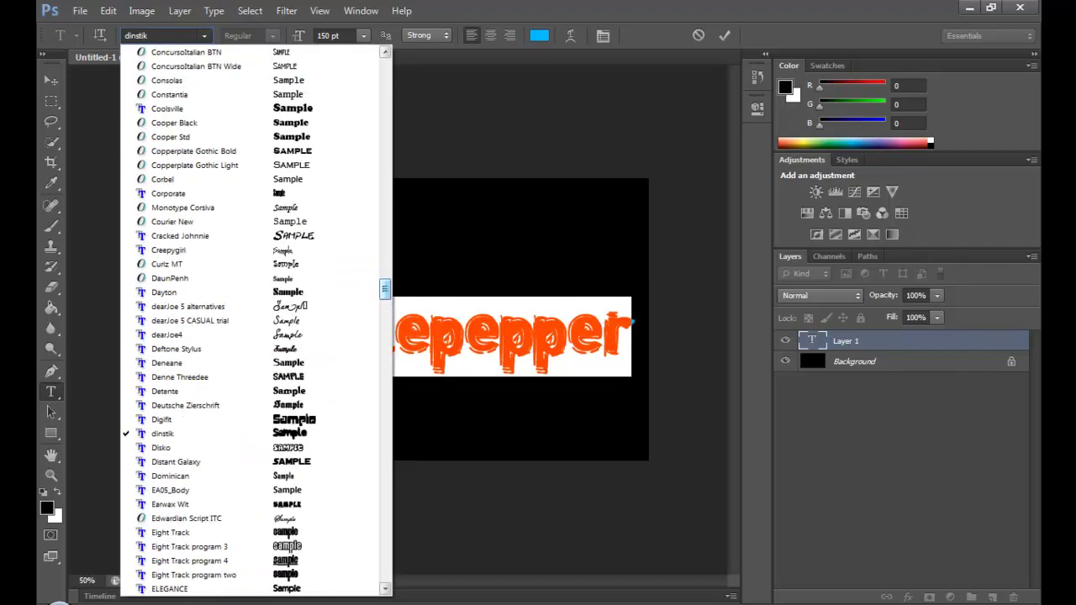
pyautogui.click(176, 461)
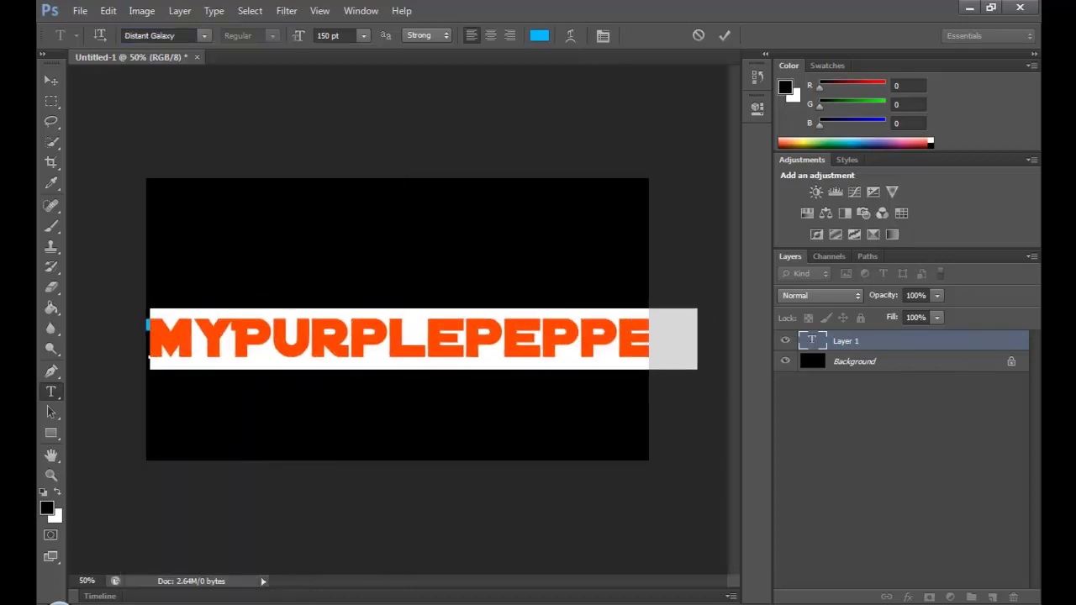
pyautogui.click(204, 36)
pyautogui.click(168, 179)
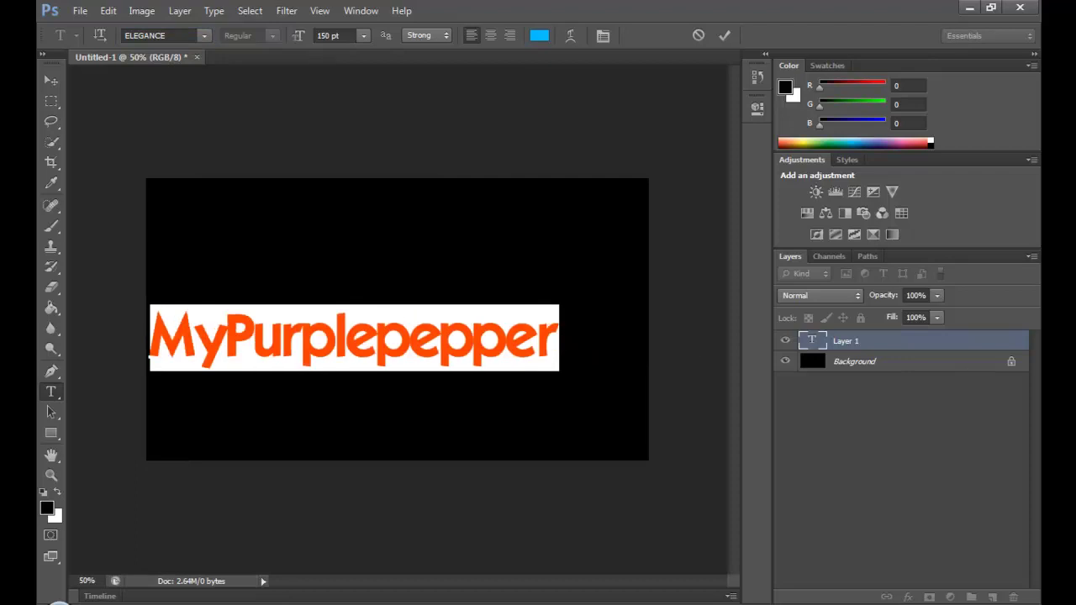
pyautogui.moveTo(353, 337); pyautogui.dragTo(392, 337)
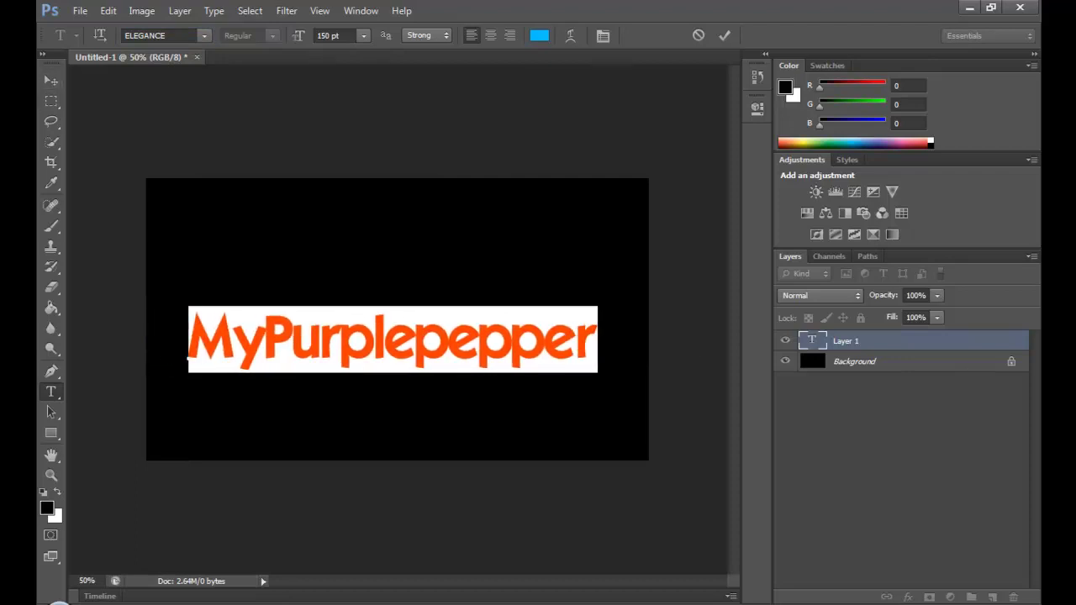
# Step: Raise the font size to 170 pt, then 180 pt, and commit the text
pyautogui.click(328, 35)
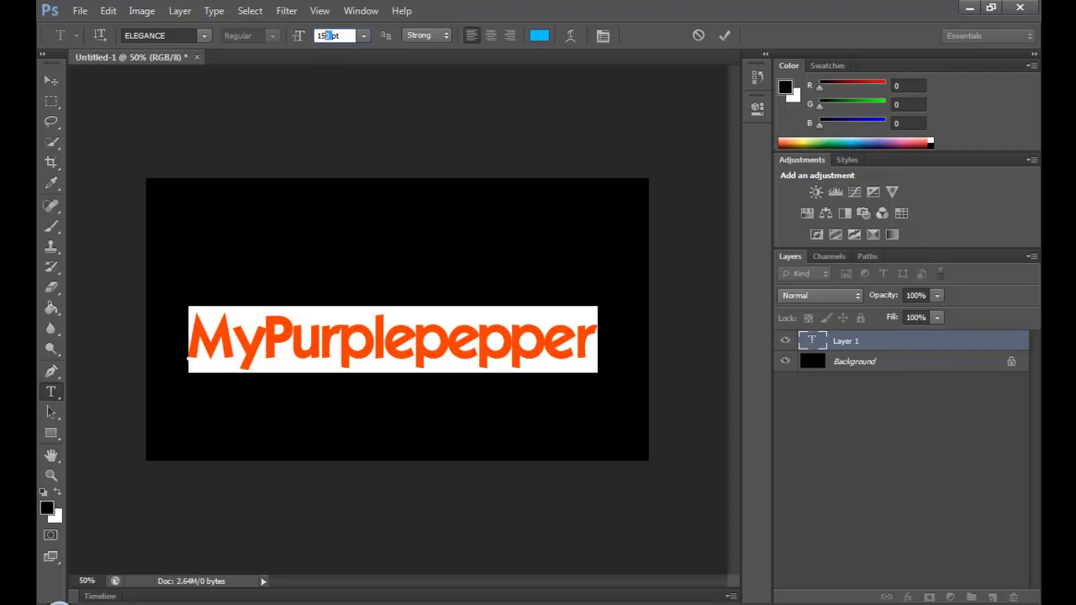
pyautogui.press('BackSpace')
pyautogui.press('BackSpace')
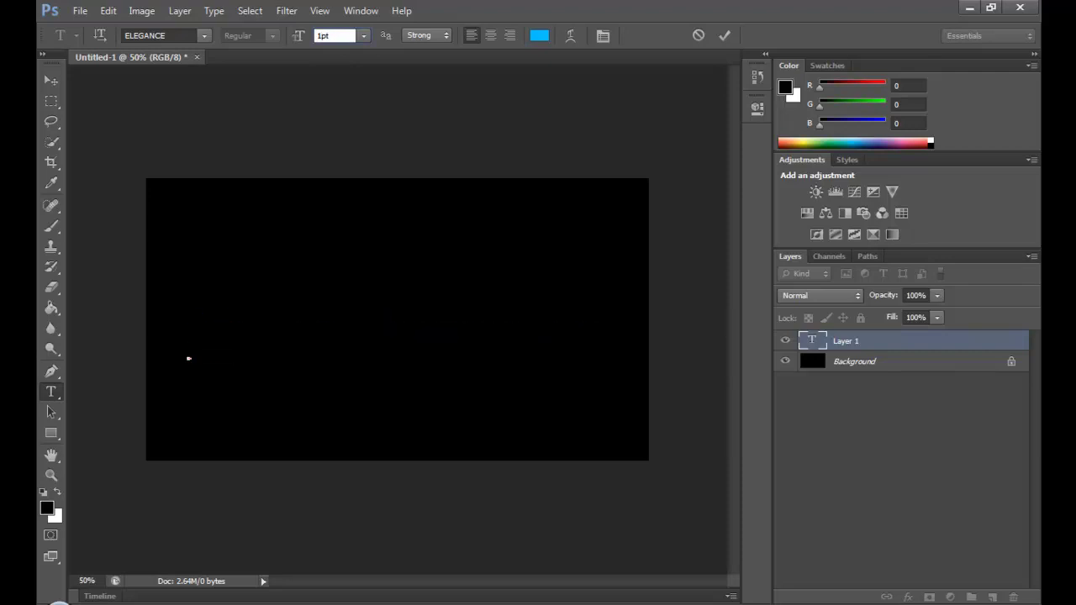
pyautogui.write('70')
pyautogui.press('Return')
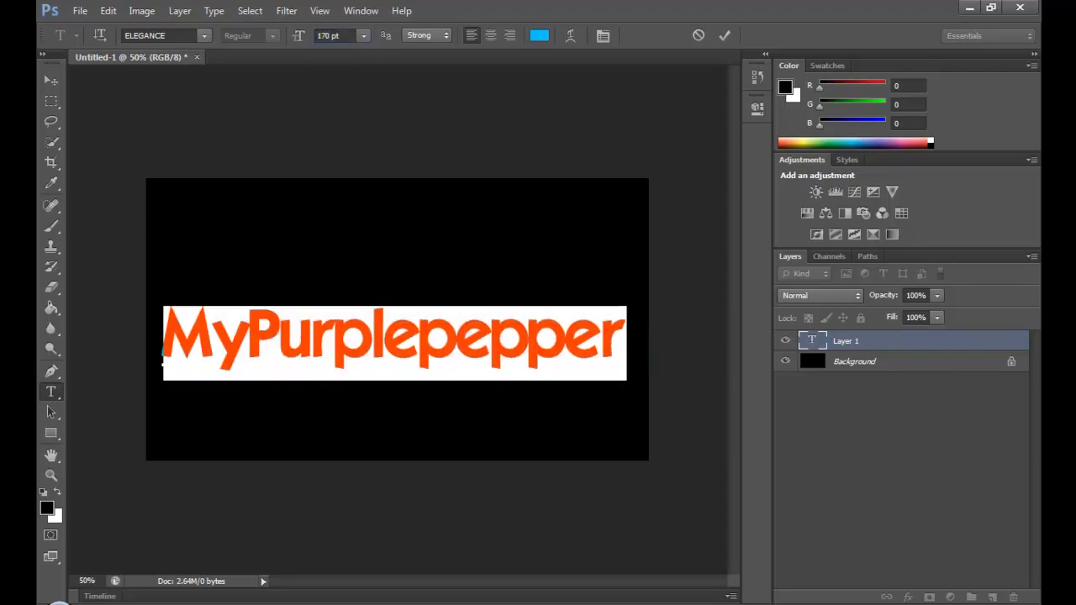
pyautogui.doubleClick(326, 35)
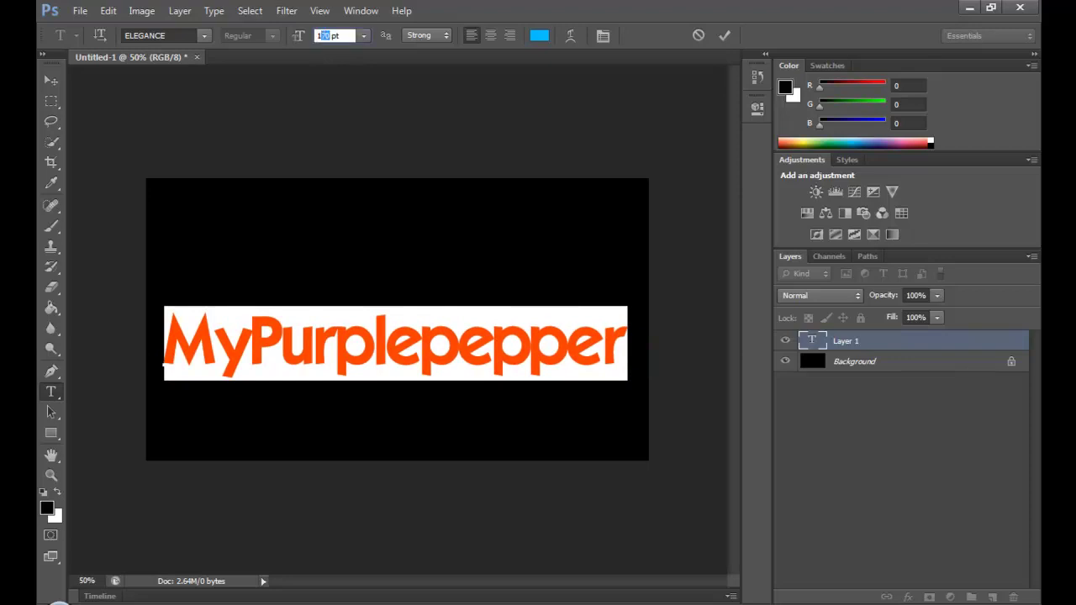
pyautogui.write('180')
pyautogui.press('Return')
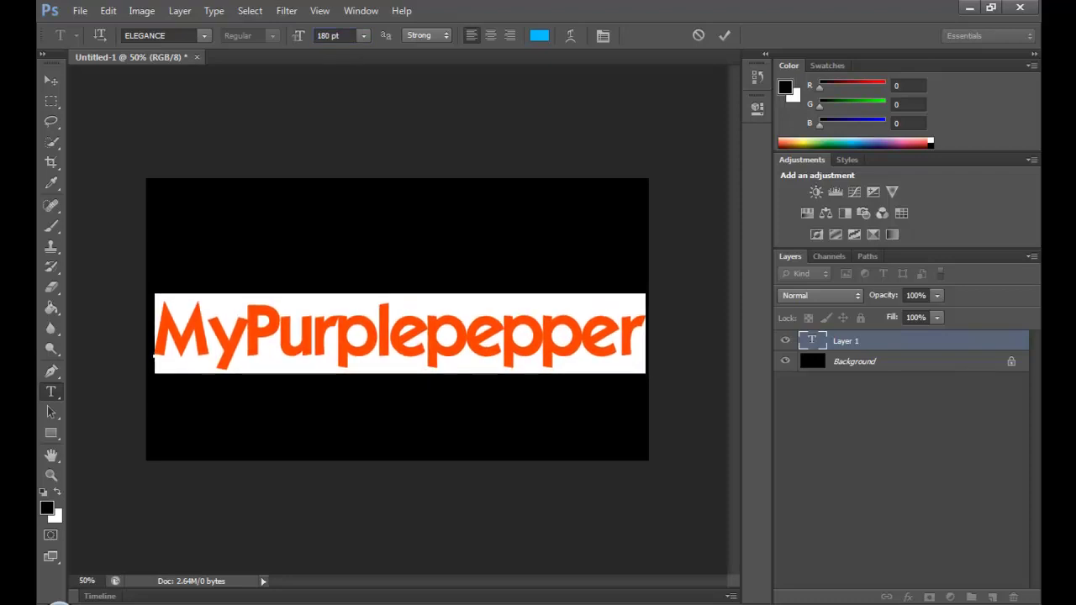
pyautogui.hotkey('ctrl', 'Return')
# Step: Enable Gradient Overlay in the layer's Blending Options and open its gradient editor
pyautogui.press('v')
pyautogui.rightClick(861, 340)
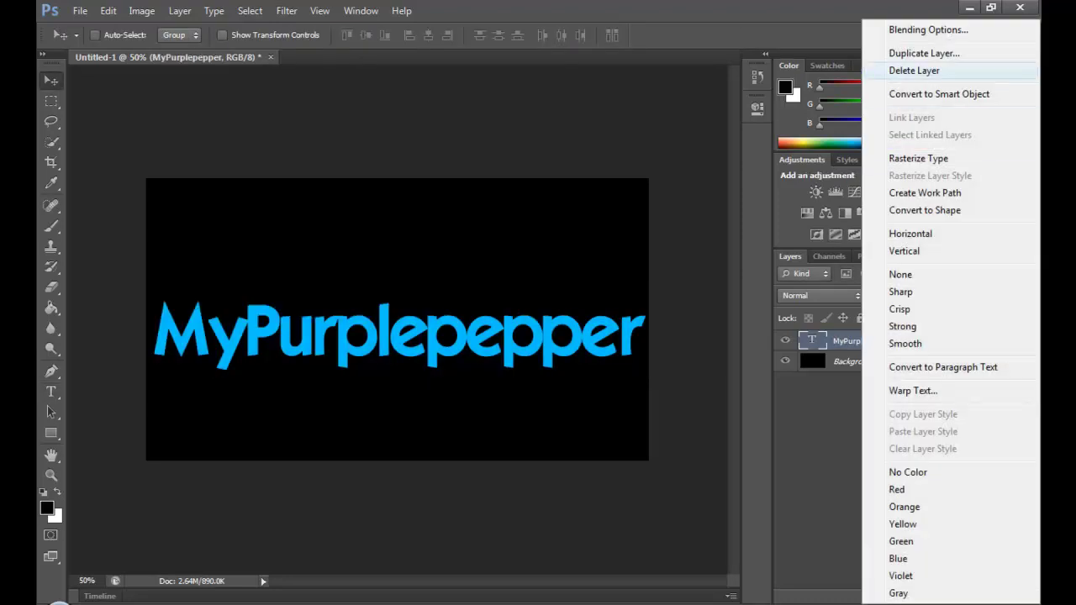
pyautogui.click(928, 29)
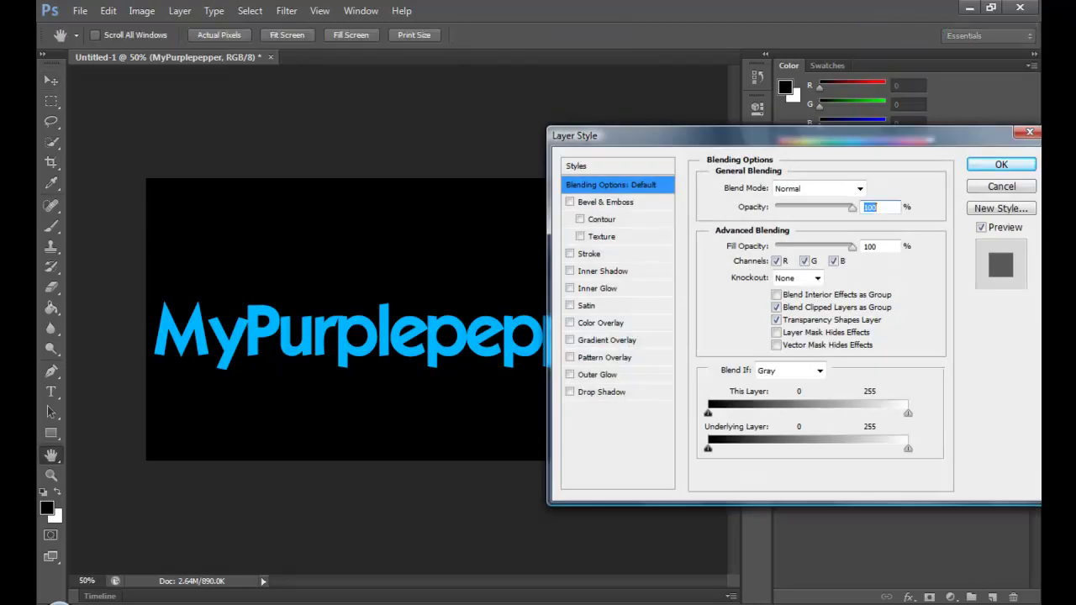
pyautogui.click(607, 339)
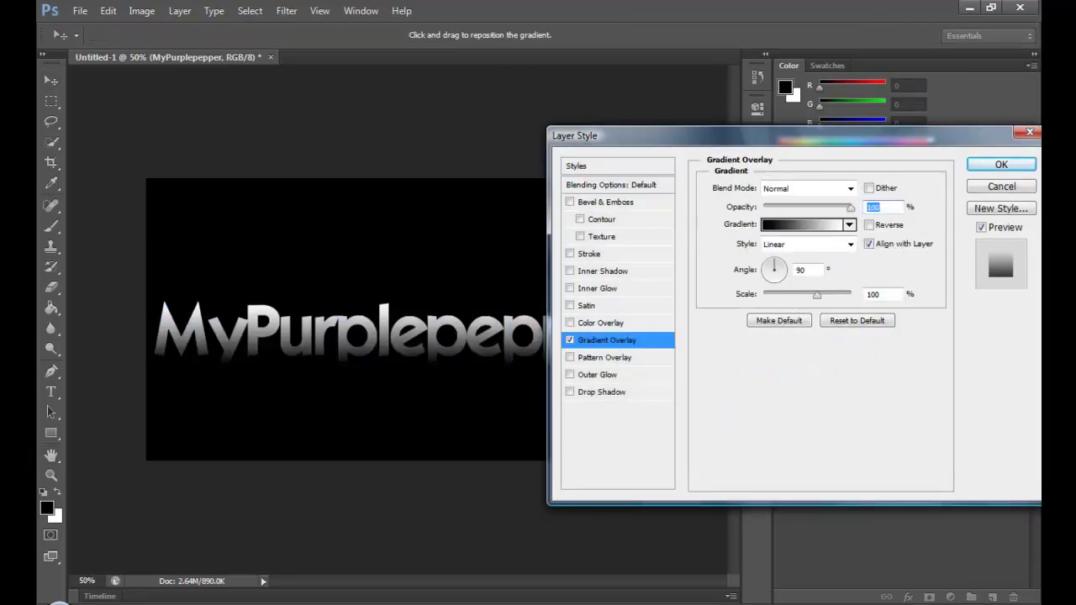
pyautogui.click(803, 224)
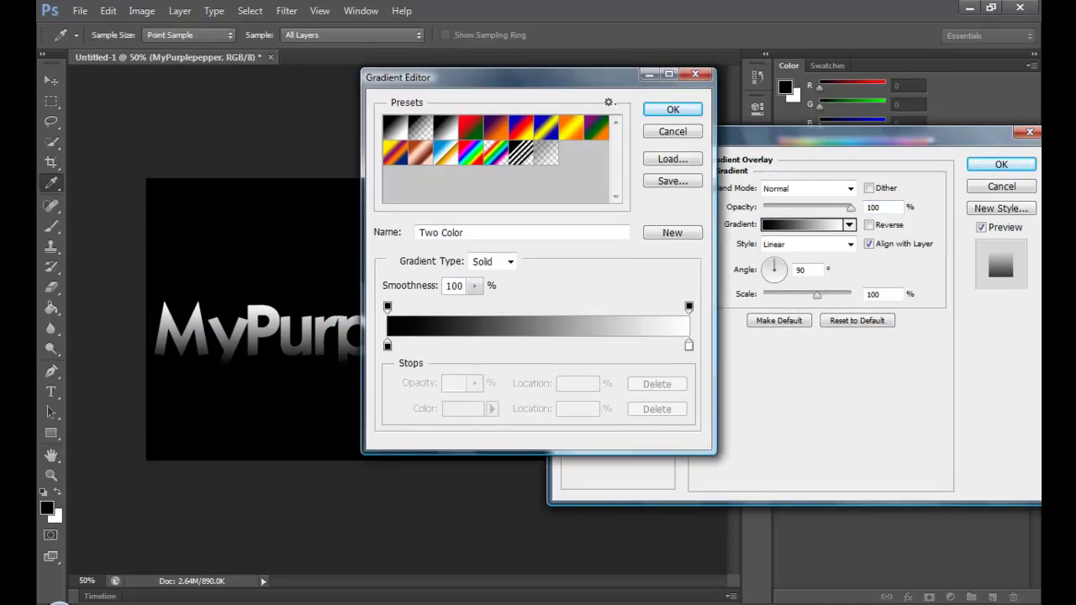
# Step: Set both the left and right gradient stops to blue and accept the gradient
pyautogui.click(388, 345)
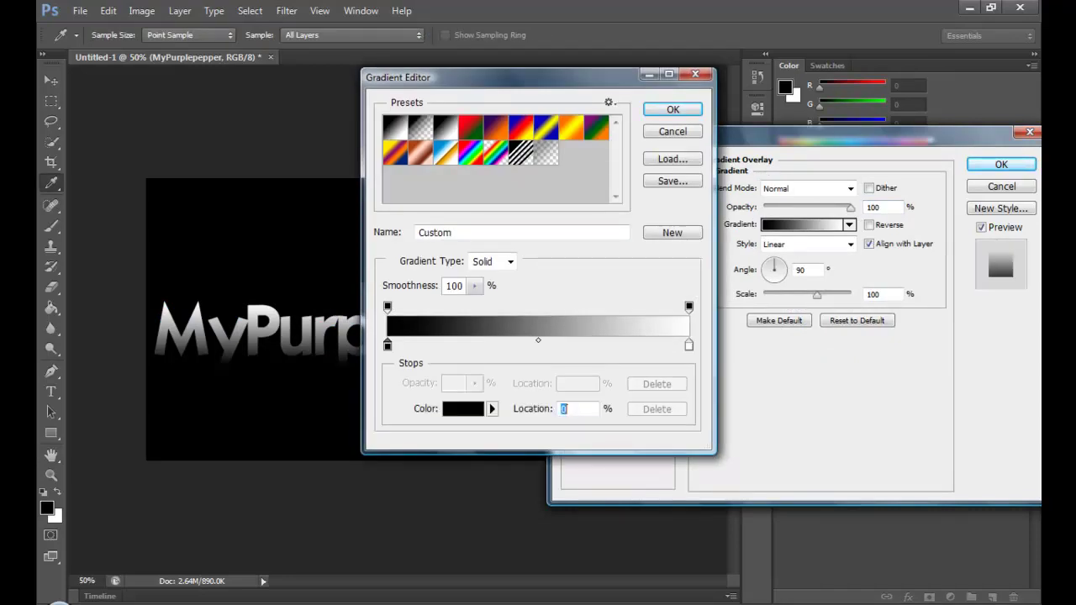
pyautogui.click(462, 408)
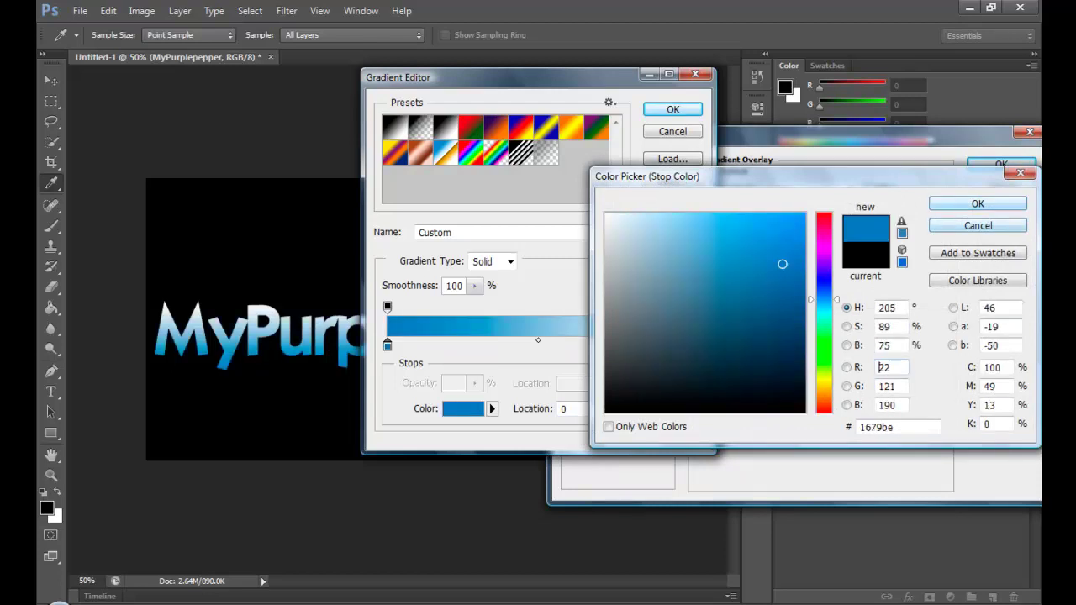
pyautogui.press('Return')
pyautogui.click(688, 345)
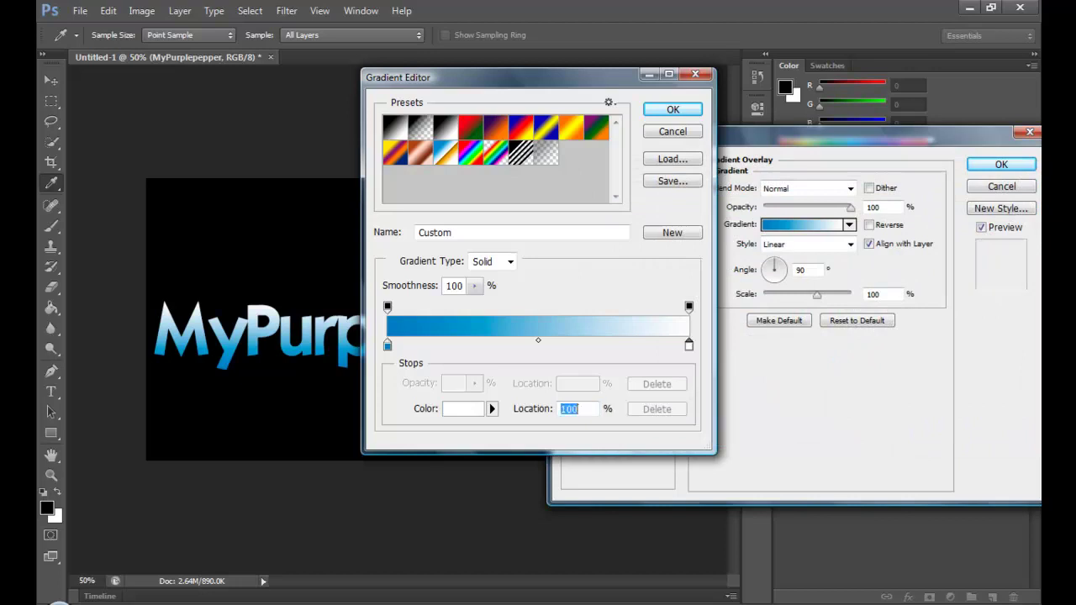
pyautogui.doubleClick(688, 345)
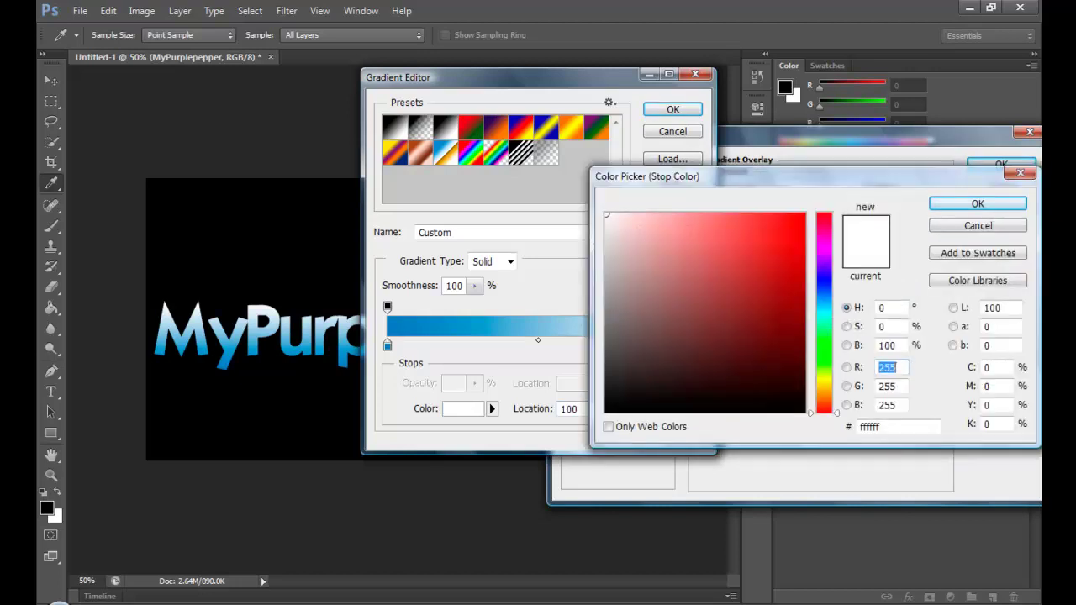
pyautogui.moveTo(823, 336); pyautogui.dragTo(824, 301)
pyautogui.click(769, 245)
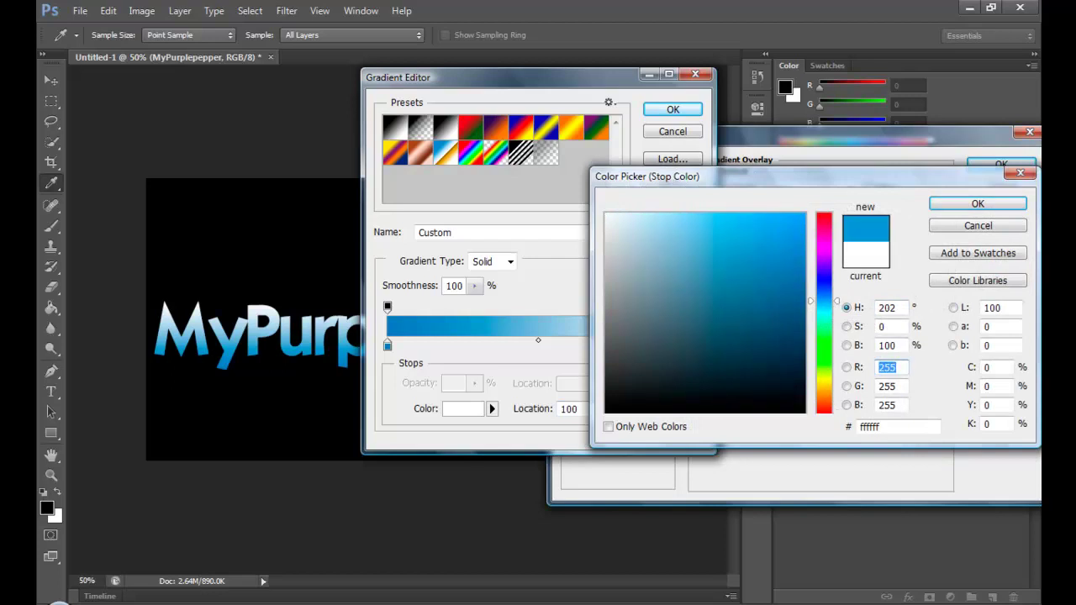
pyautogui.click(977, 204)
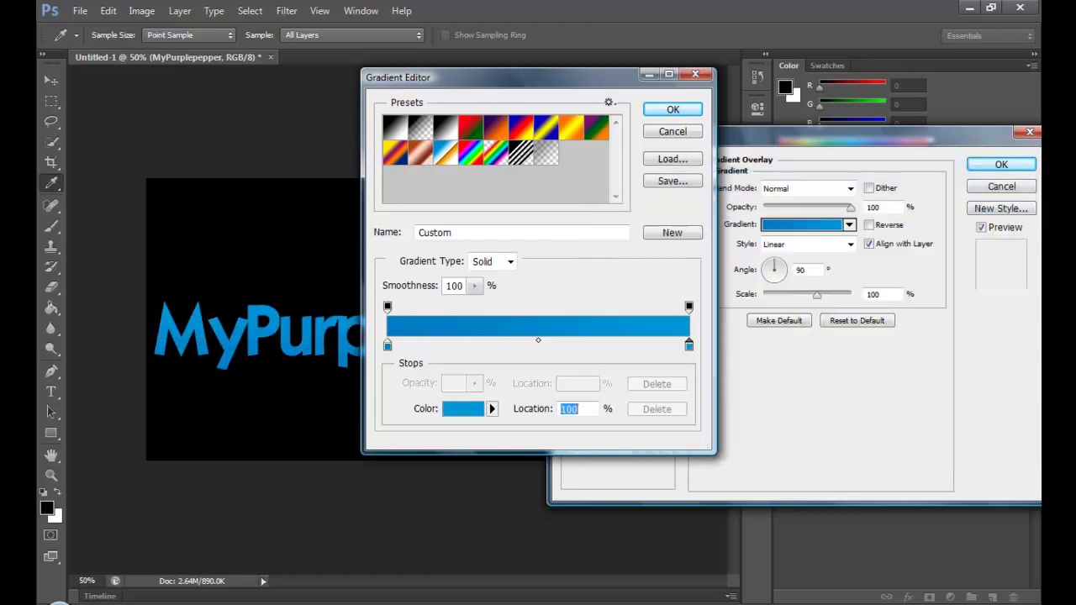
pyautogui.press('Return')
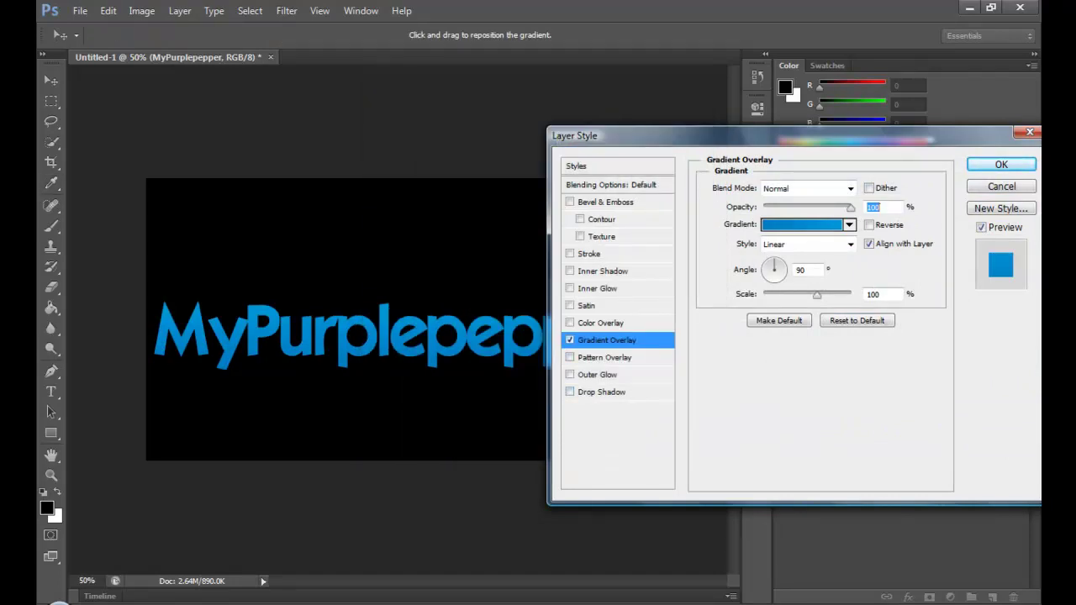
# Step: Enable Outer Glow with the text's sampled blue, size 9 px, and click OK
pyautogui.click(597, 374)
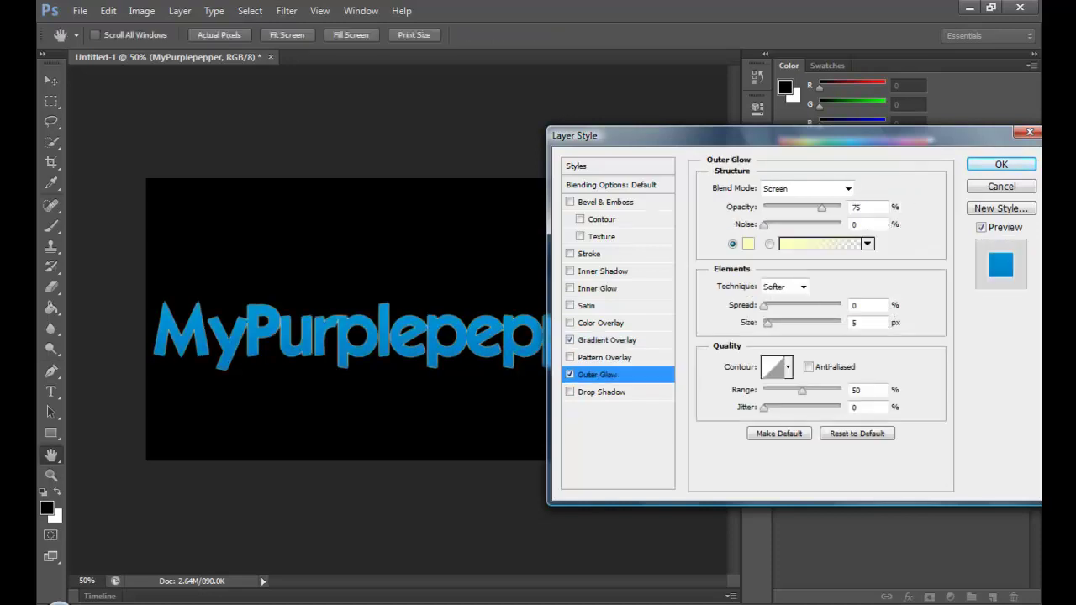
pyautogui.click(820, 243)
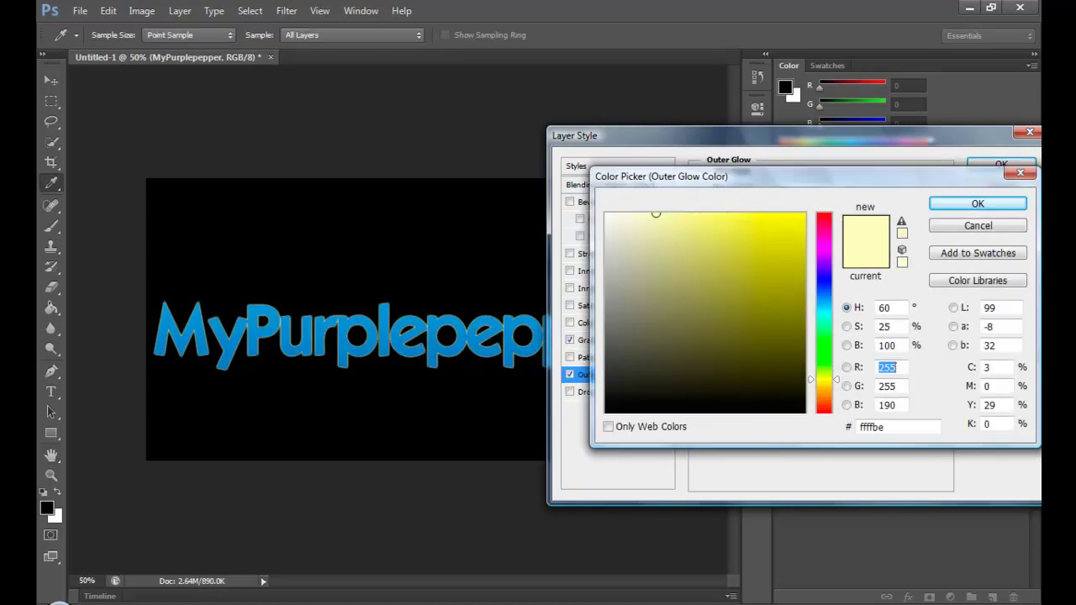
pyautogui.click(353, 336)
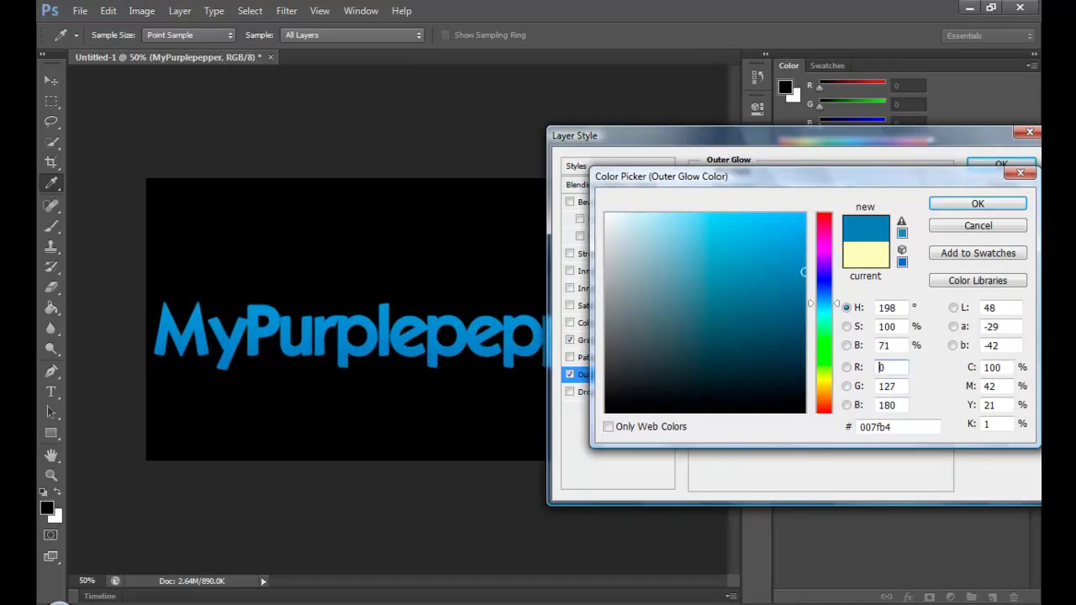
pyautogui.click(977, 203)
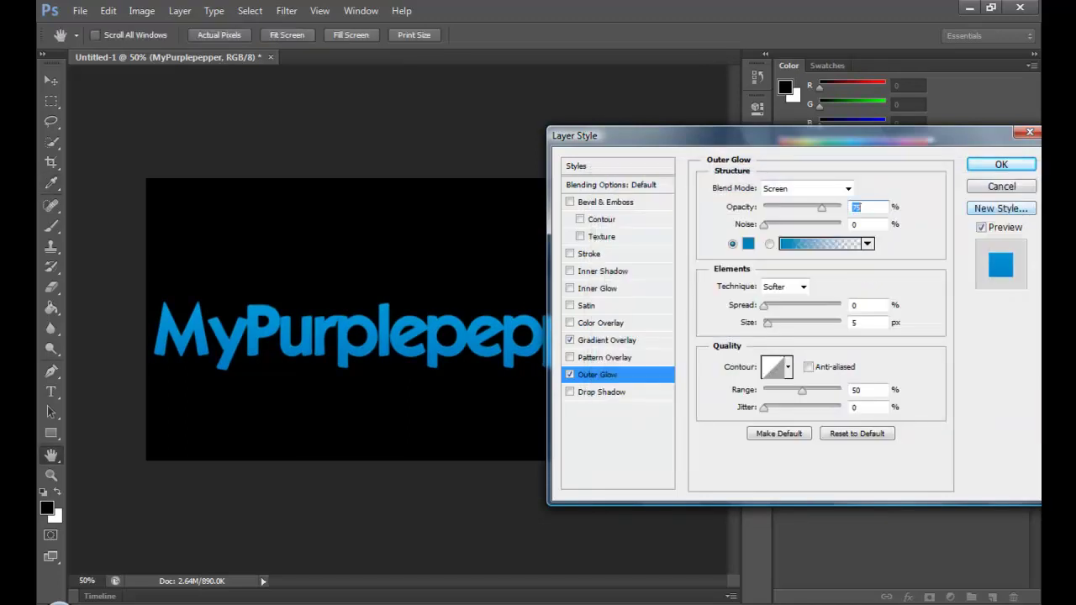
pyautogui.doubleClick(857, 322)
pyautogui.write('9')
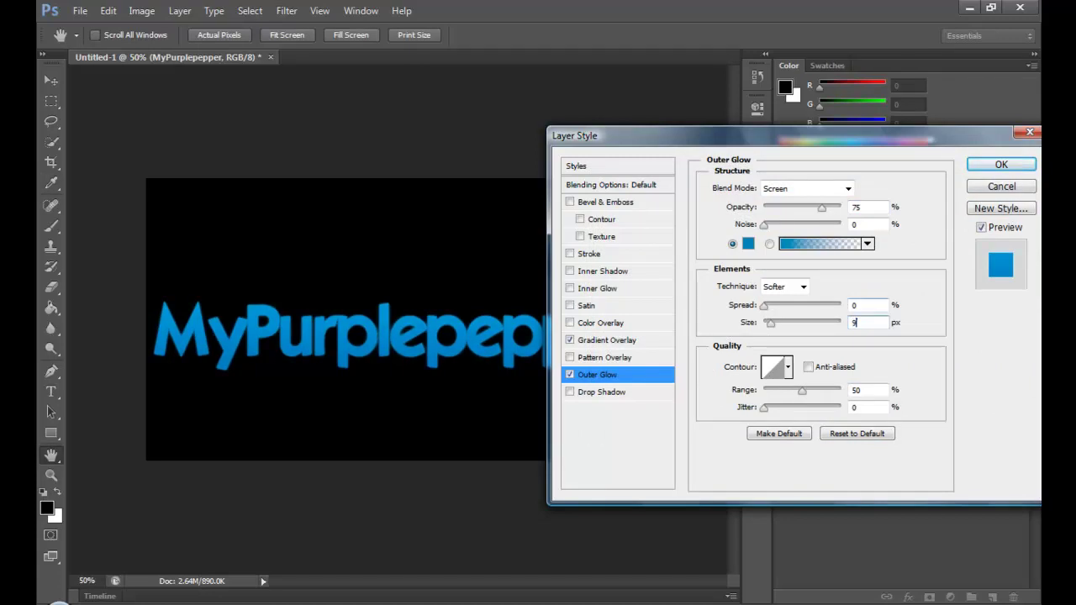
pyautogui.click(1001, 163)
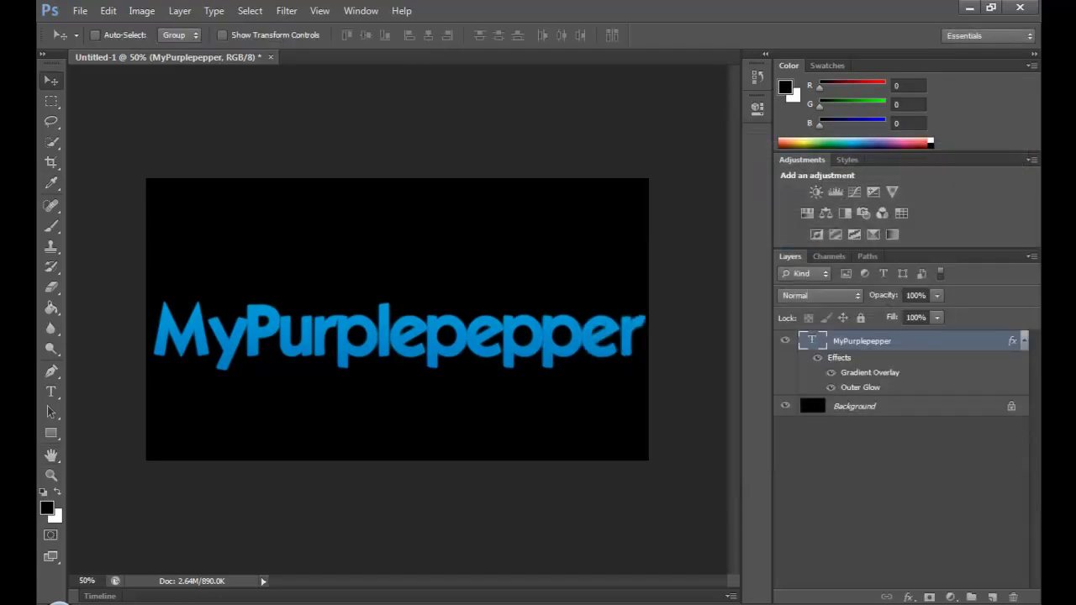
# Step: Rasterize the MyPurplepepper text layer and collapse its effects list
pyautogui.rightClick(854, 341)
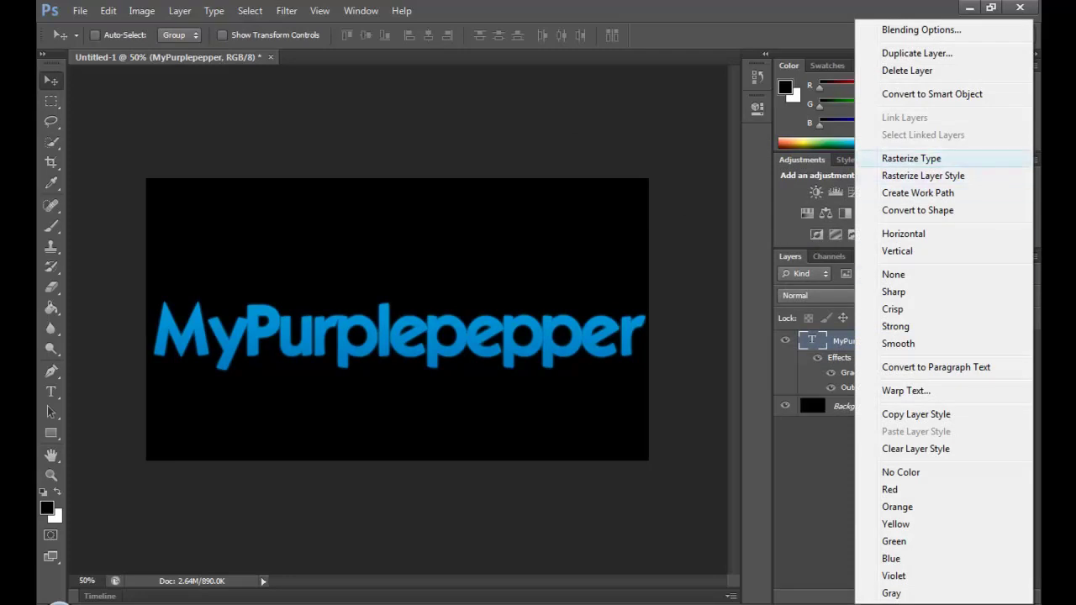
pyautogui.click(911, 158)
pyautogui.rightClick(854, 340)
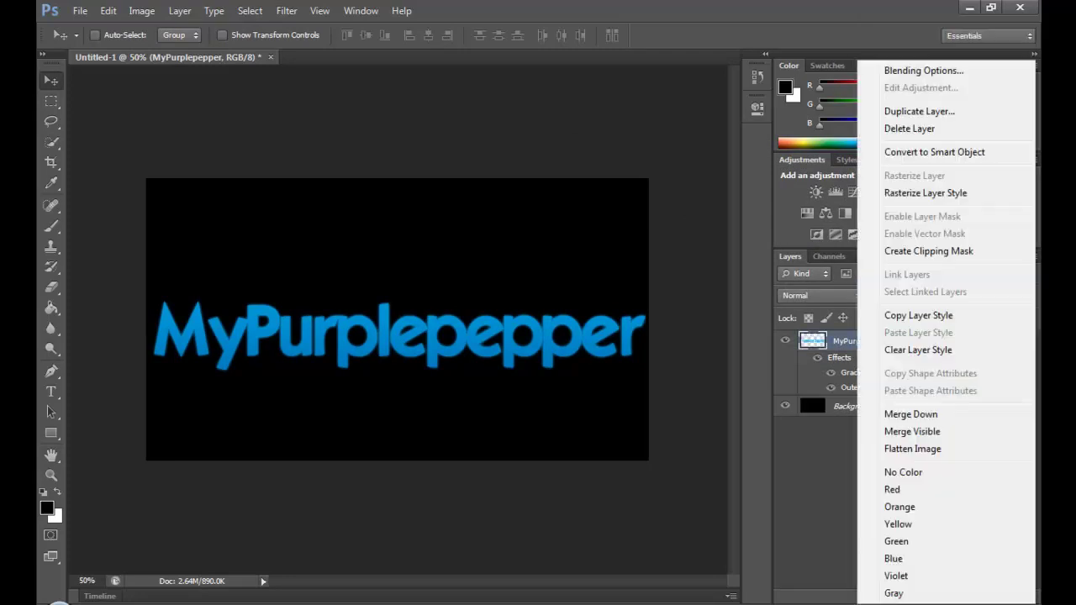
pyautogui.press('Escape')
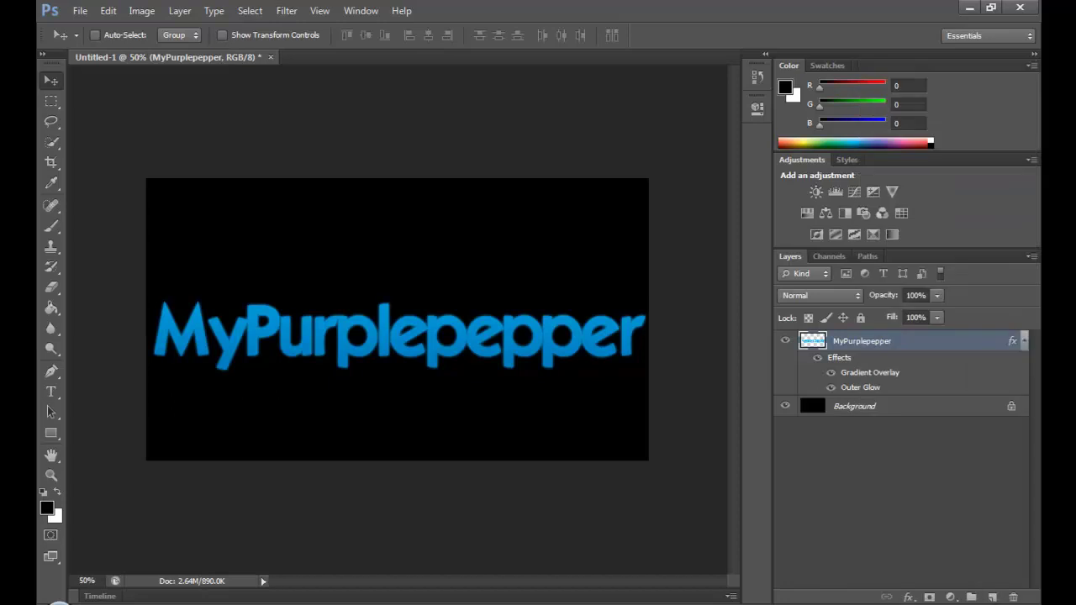
pyautogui.click(1024, 340)
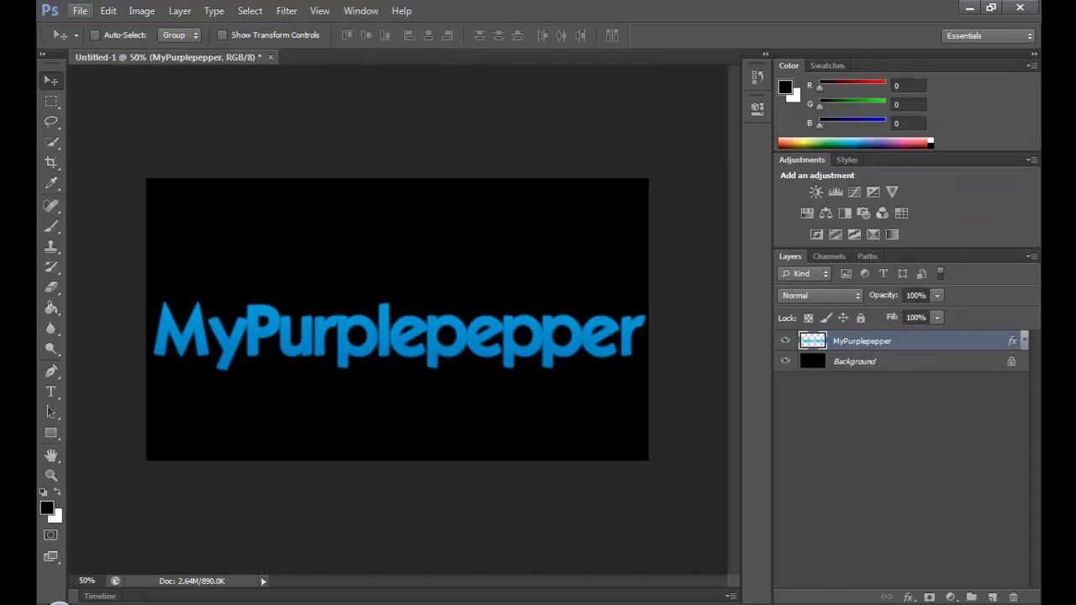
# Step: Choose File > Open to show the file browser
pyautogui.click(80, 10)
pyautogui.press('Up')
pyautogui.press('Return')
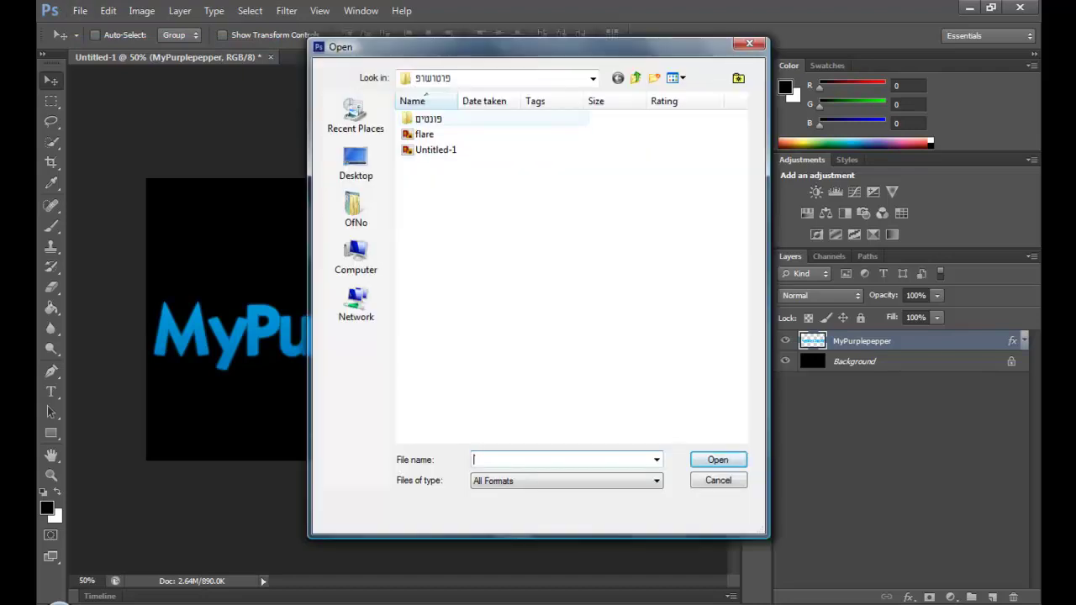
# Step: Open flare.png, drag it into Untitled-1 accepting the bit-depth warning, and nudge it left
pyautogui.click(424, 134)
pyautogui.click(717, 460)
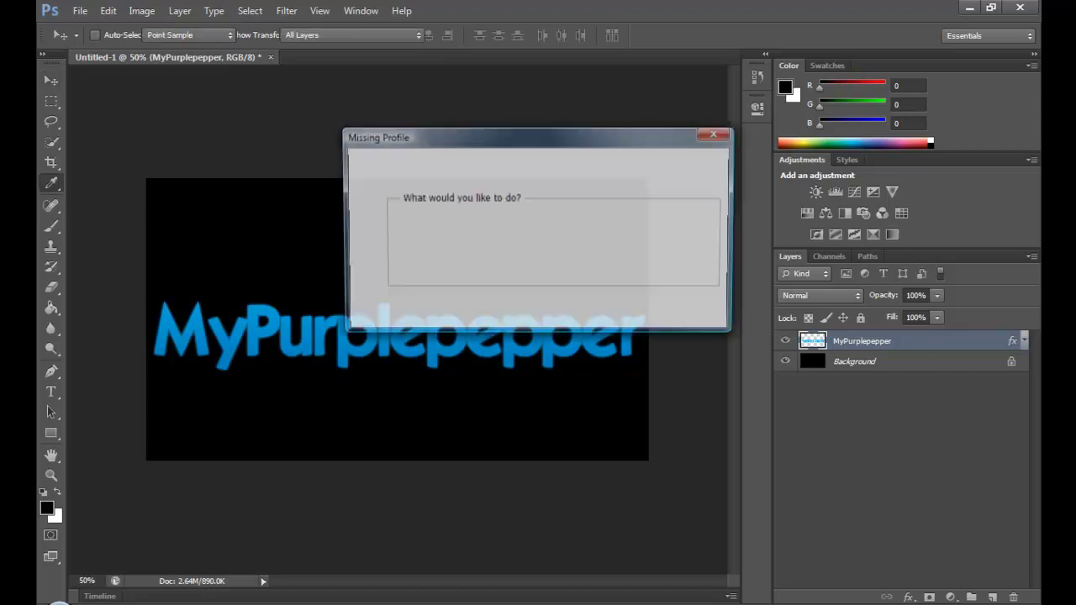
pyautogui.hotkey('ctrl', 'e')
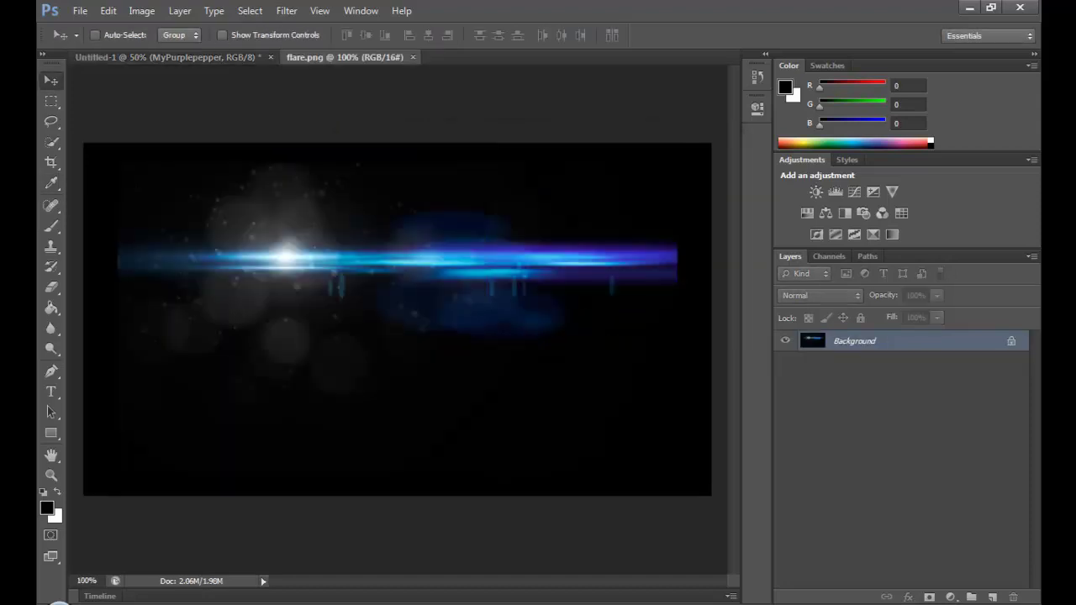
pyautogui.moveTo(353, 148); pyautogui.dragTo(220, 52)
pyautogui.moveTo(220, 52); pyautogui.dragTo(395, 320)
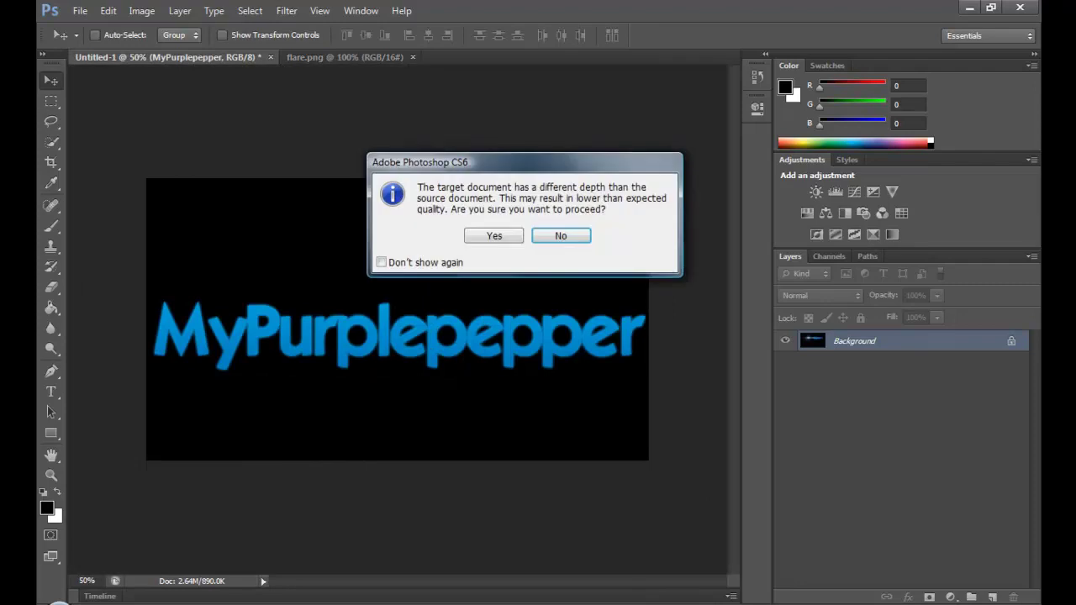
pyautogui.click(494, 235)
pyautogui.moveTo(461, 285)
pyautogui.mouseDown()
pyautogui.moveTo(433, 273)
pyautogui.moveTo(433, 283)
pyautogui.mouseUp()
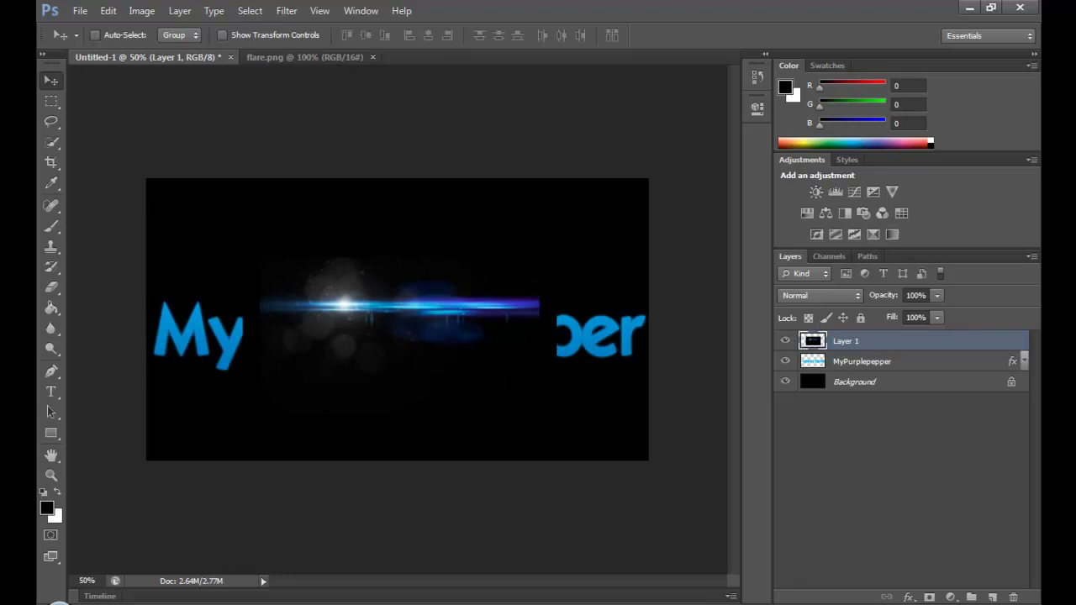
# Step: Scale the flare to 120.5% width and 87.56% height, raise it over the text, and apply
pyautogui.hotkey('ctrl', 't')
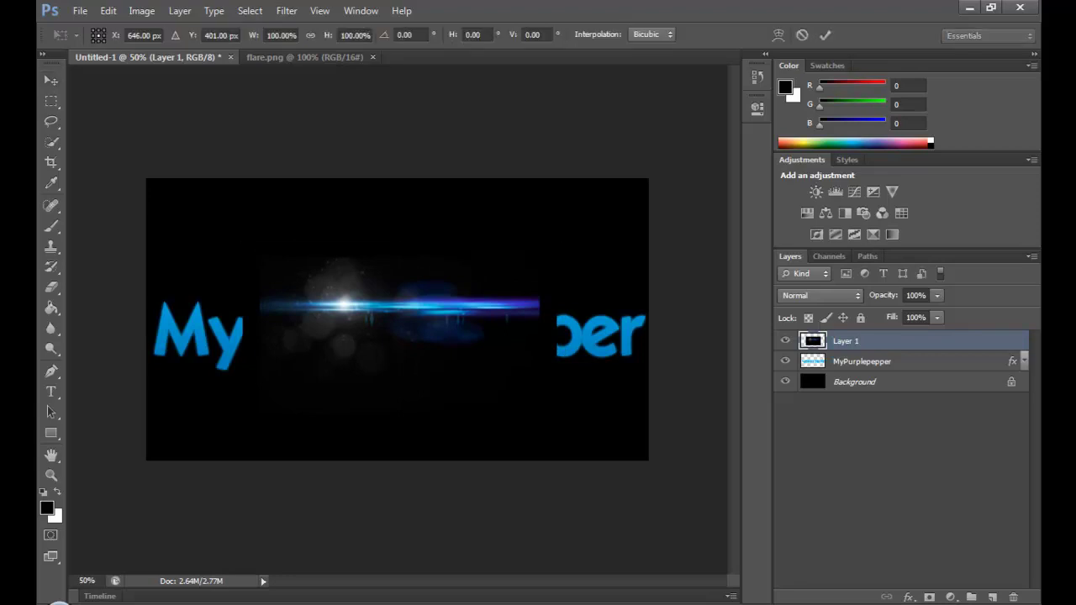
pyautogui.moveTo(561, 334); pyautogui.dragTo(621, 335)
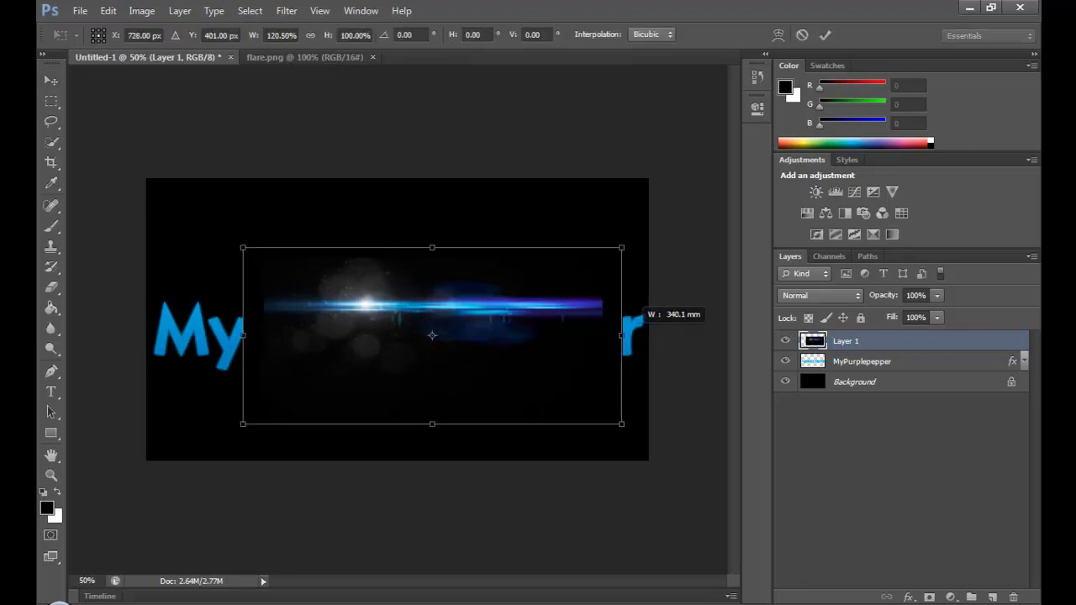
pyautogui.moveTo(433, 247); pyautogui.dragTo(432, 270)
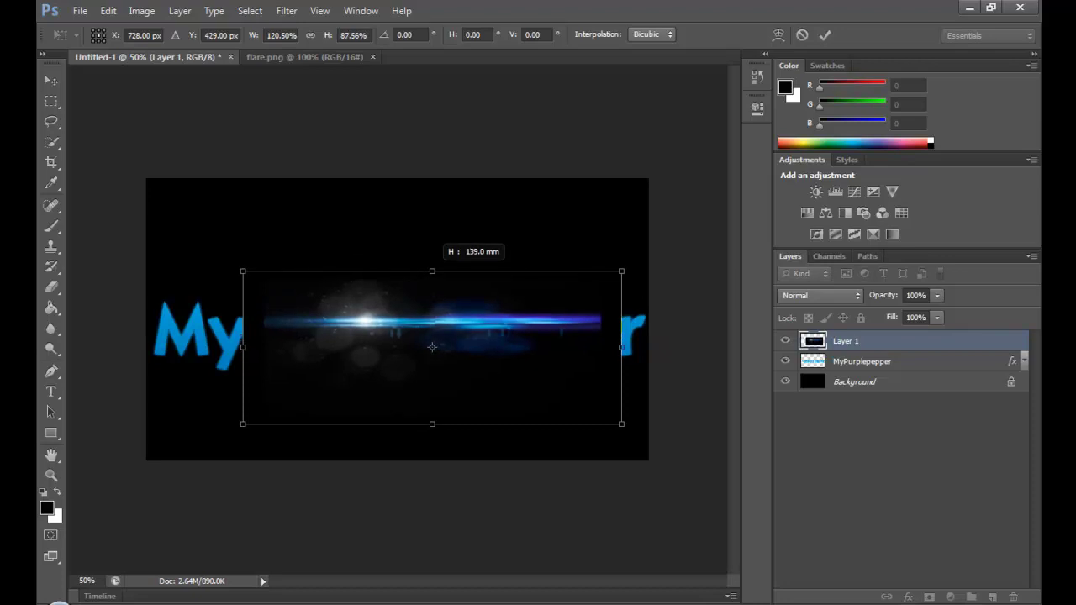
pyautogui.moveTo(510, 321); pyautogui.dragTo(504, 292)
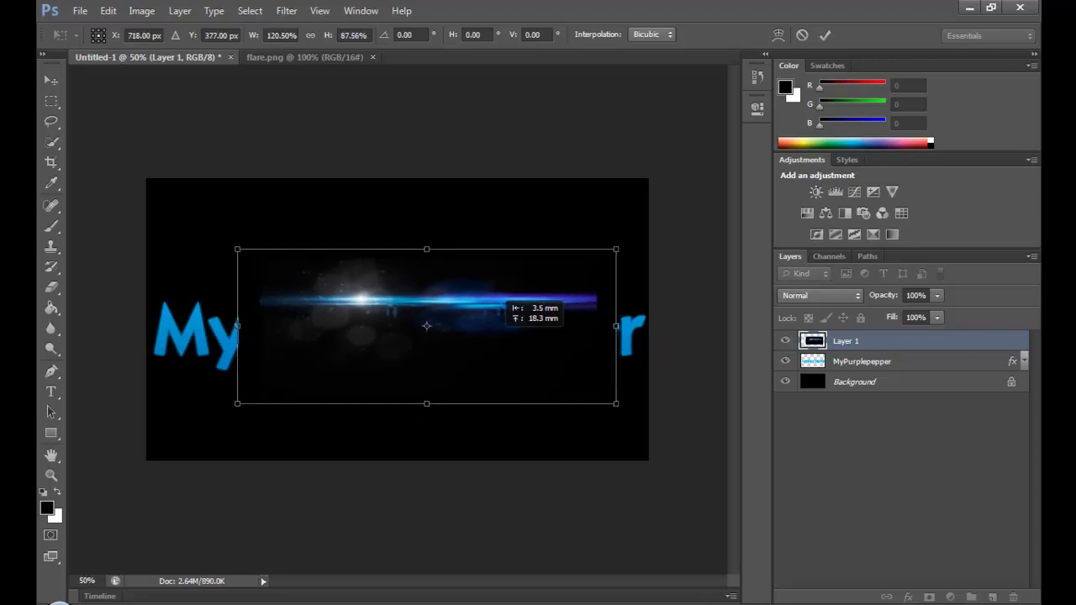
pyautogui.click(51, 80)
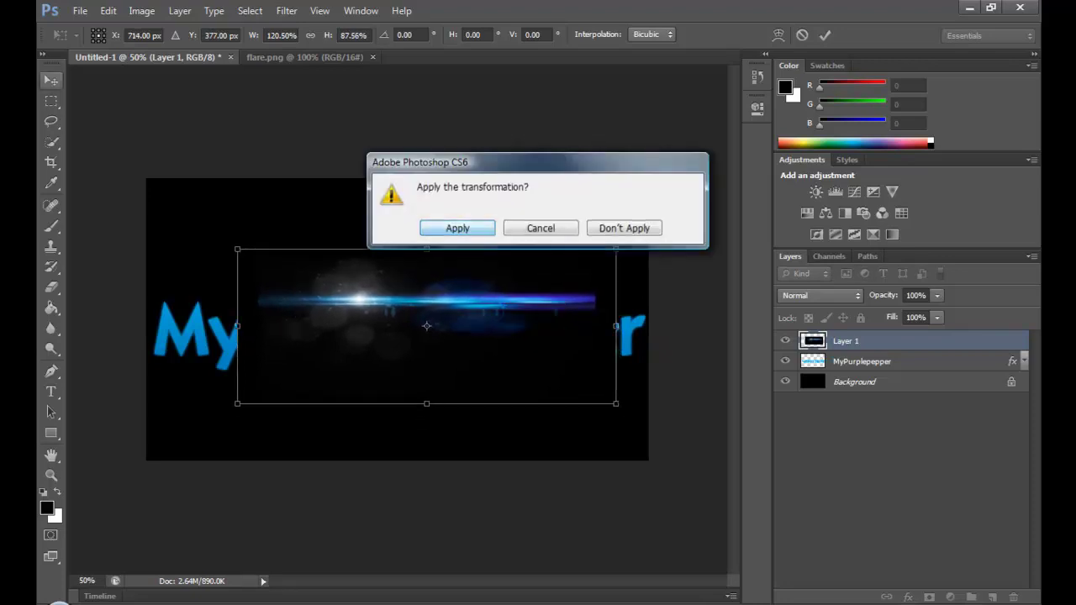
pyautogui.click(458, 227)
pyautogui.click(821, 295)
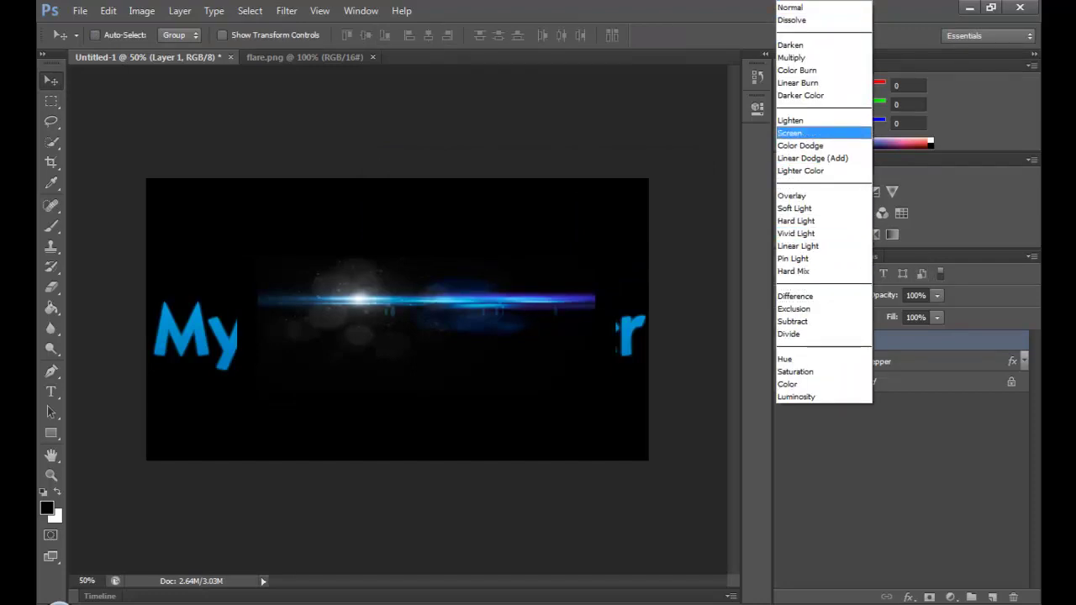
# Step: Set Layer 1's blend mode to Screen and nudge the flare down onto the MyPurplepepper text
pyautogui.click(790, 133)
pyautogui.moveTo(477, 263); pyautogui.dragTo(463, 273)
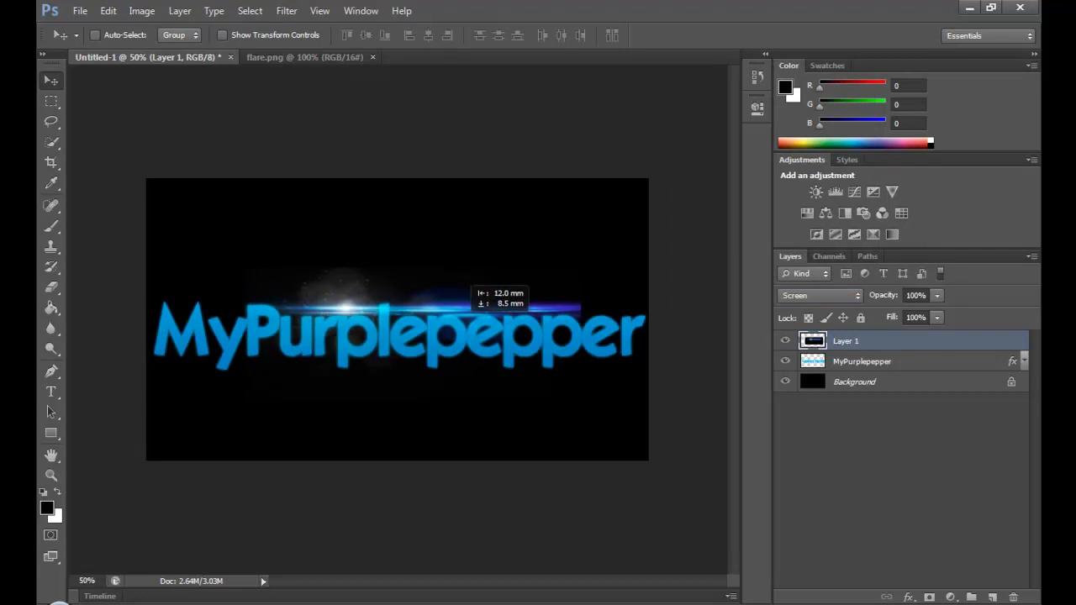
pyautogui.moveTo(463, 278); pyautogui.dragTo(460, 277)
pyautogui.press('Down')
pyautogui.press('Down')
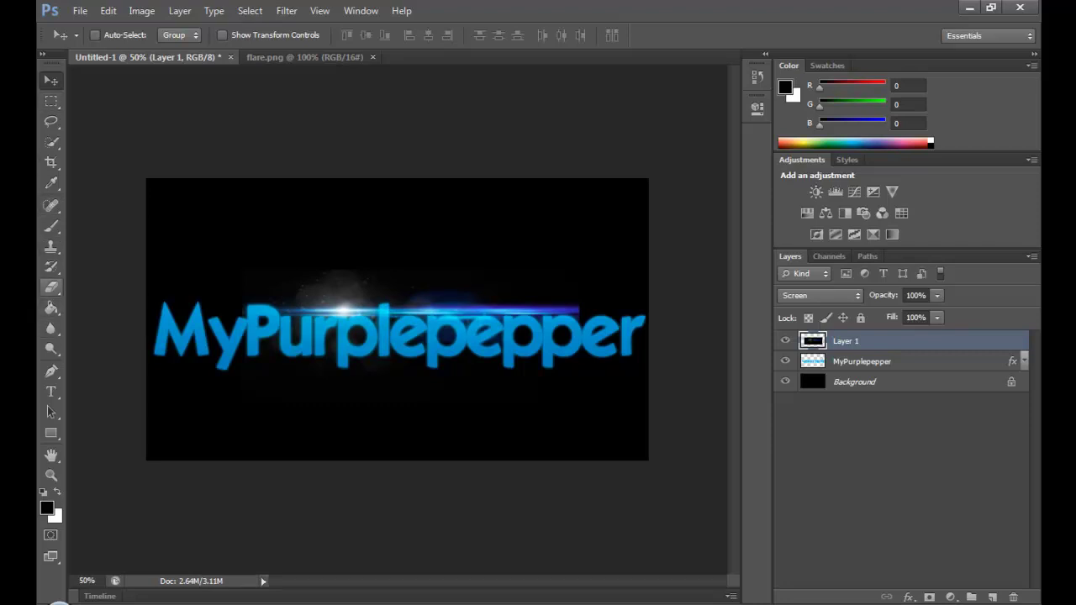
# Step: Erase the flare's purple right tip and the hazy glow above 'Purple'
pyautogui.click(51, 287)
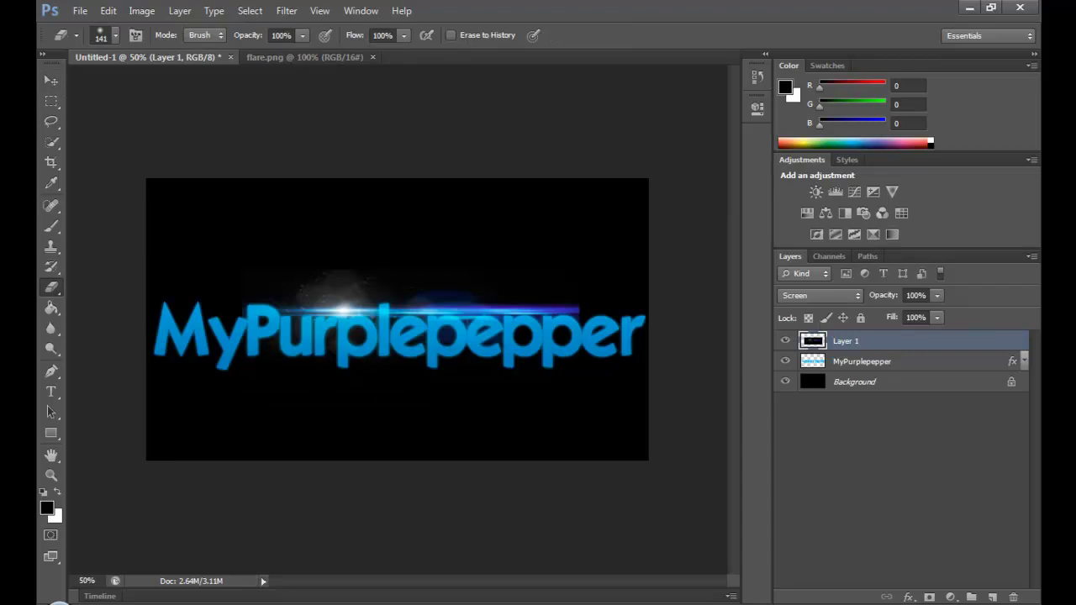
pyautogui.click(588, 313)
pyautogui.moveTo(565, 311); pyautogui.dragTo(538, 310)
pyautogui.moveTo(366, 284); pyautogui.dragTo(324, 282)
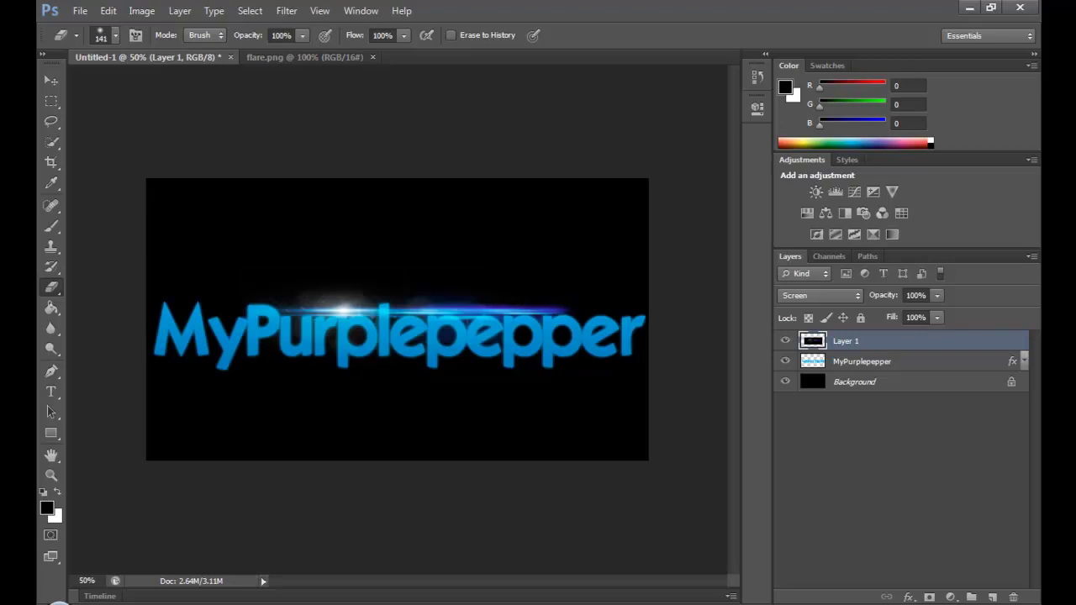
pyautogui.click(335, 290)
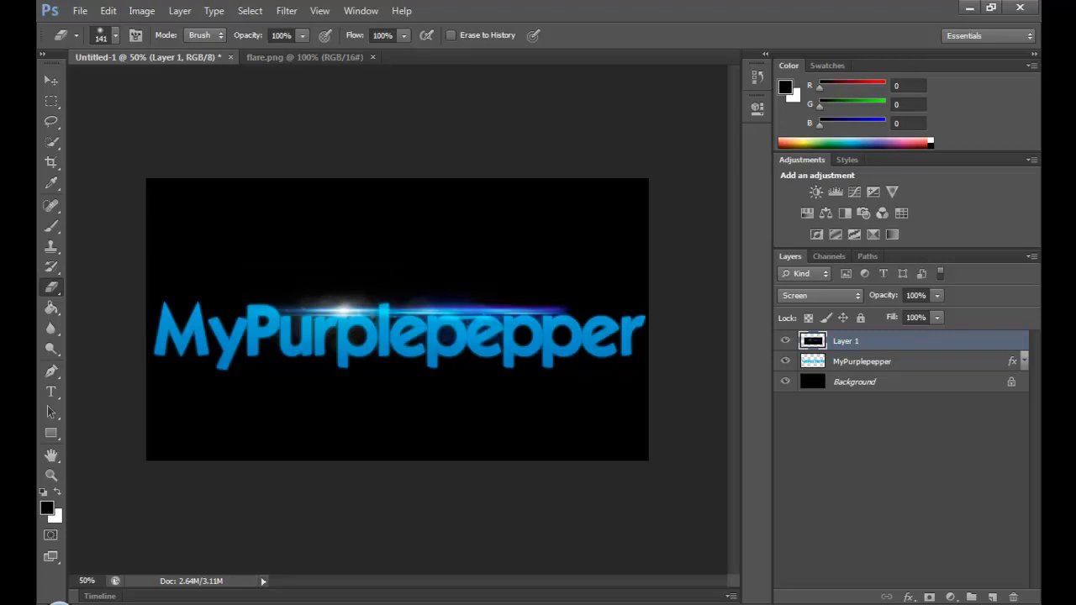
# Step: Shift the flare slightly left and down over the text with the Move tool
pyautogui.press('v')
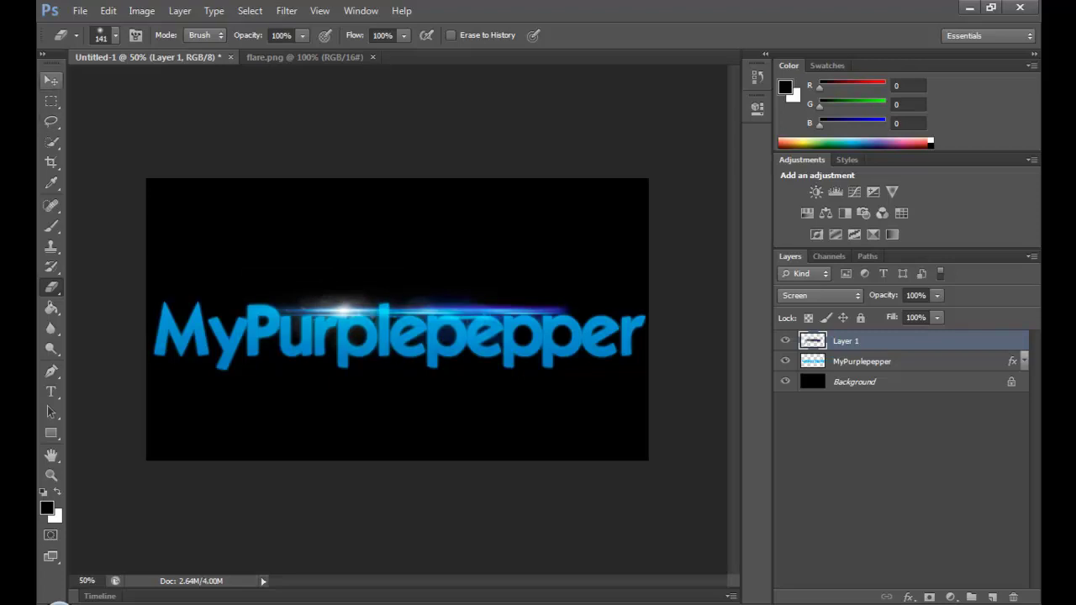
pyautogui.press('v')
pyautogui.moveTo(464, 294); pyautogui.dragTo(454, 301)
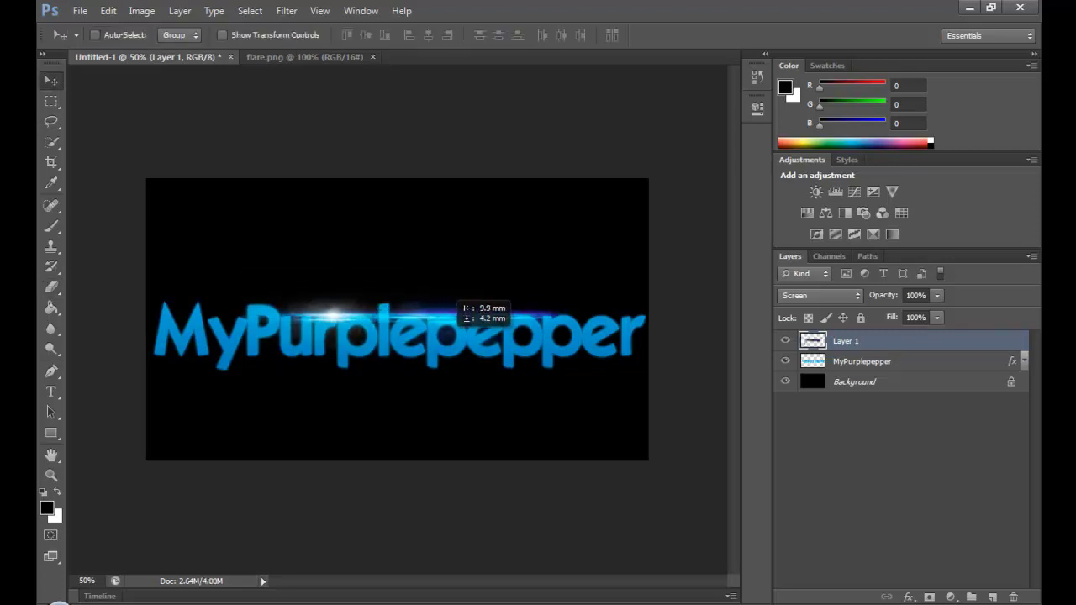
pyautogui.hotkey('alt', '[')
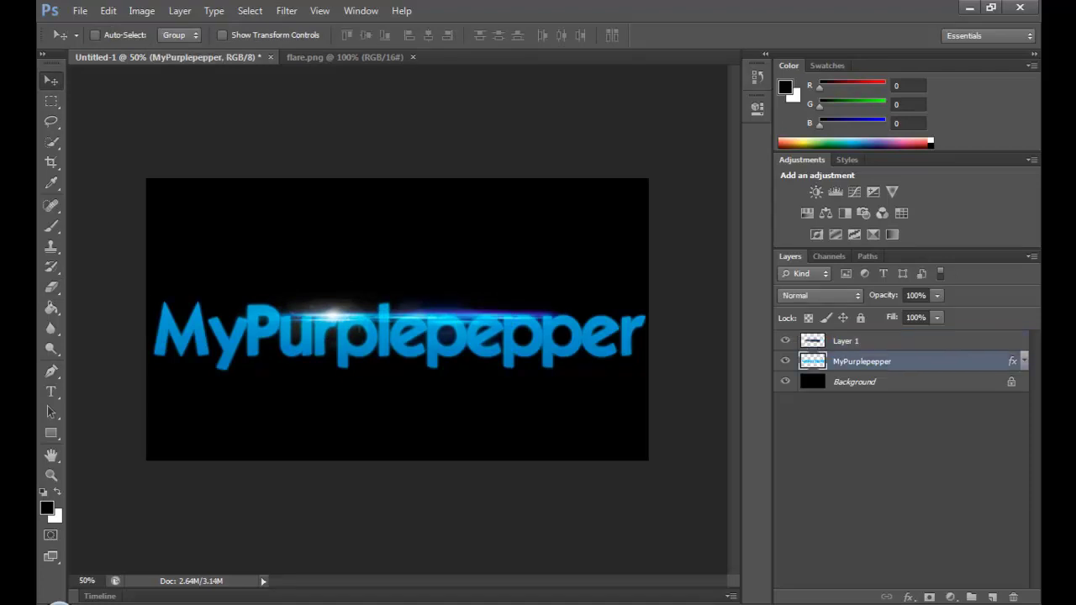
# Step: Open MyPurplepepper's layer style and enable a Color Overlay
pyautogui.rightClick(891, 361)
pyautogui.click(740, 68)
pyautogui.hotkey('alt', ']')
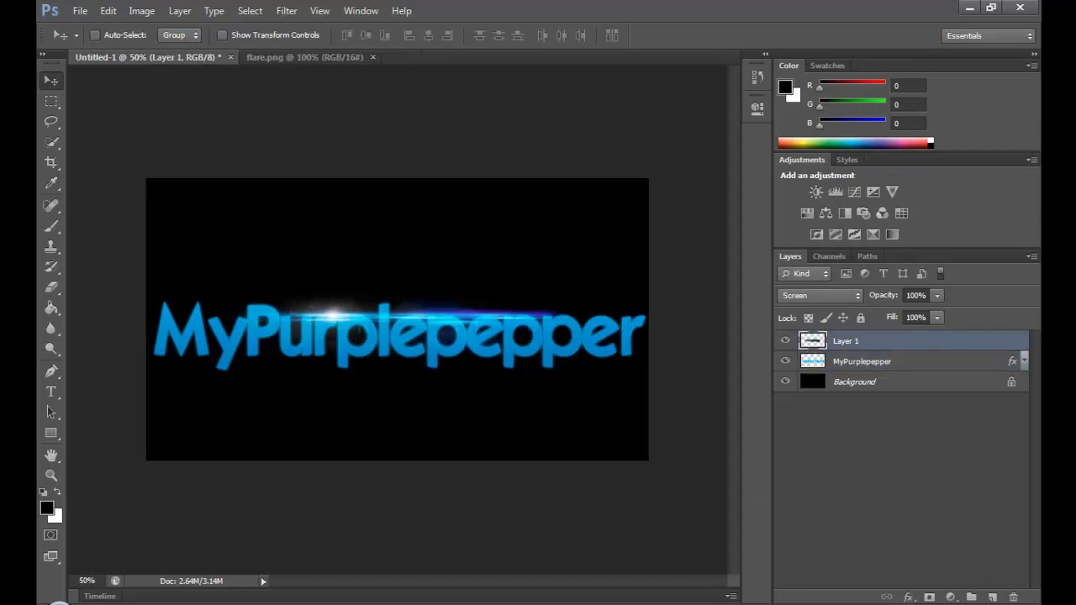
pyautogui.hotkey('alt', '[')
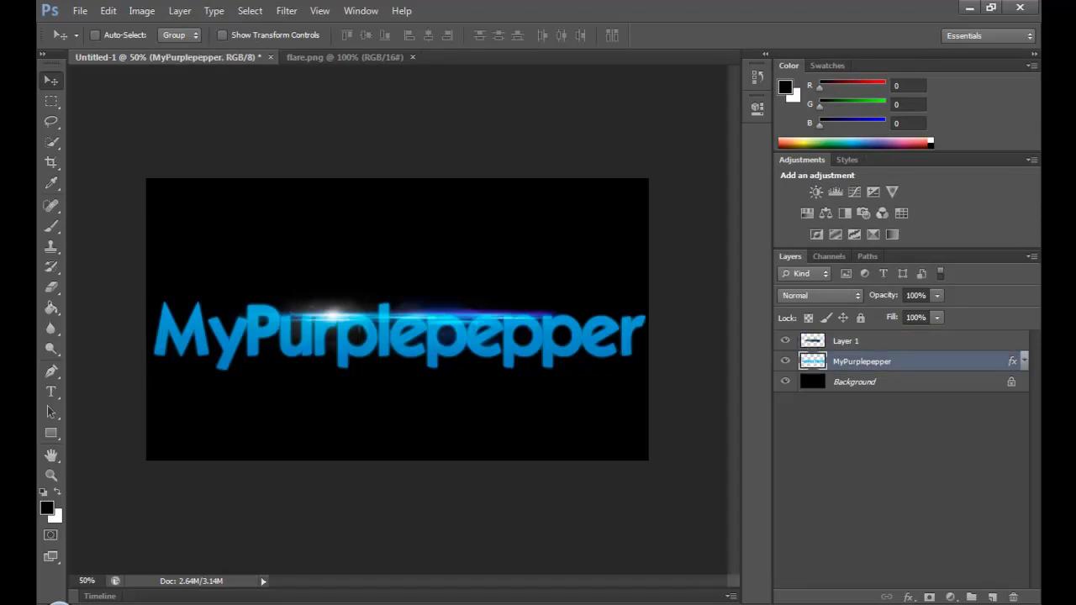
pyautogui.rightClick(891, 361)
pyautogui.press('Escape')
pyautogui.press('h')
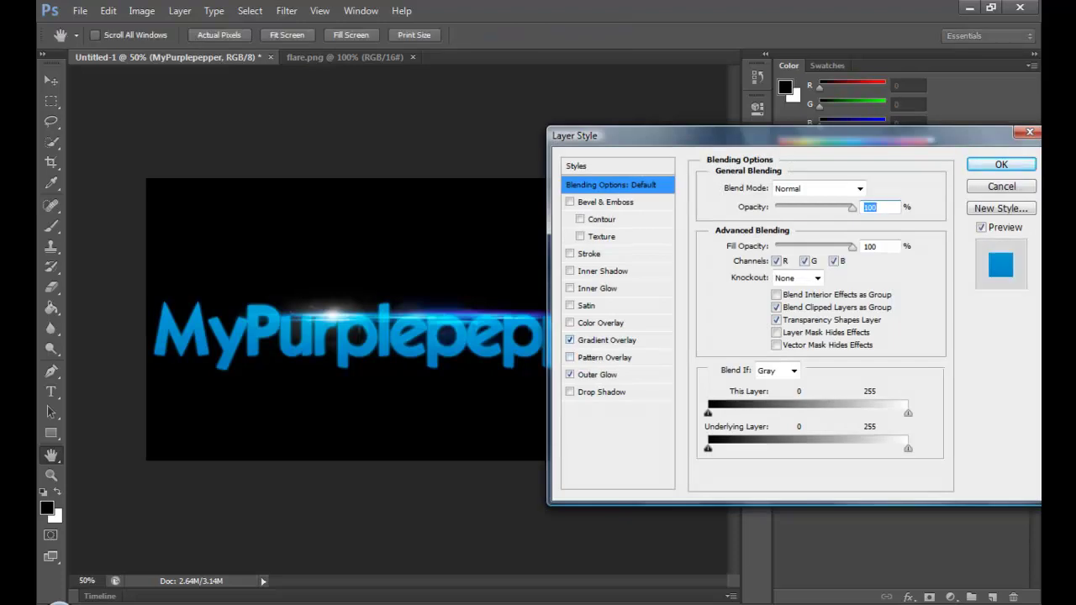
pyautogui.click(600, 323)
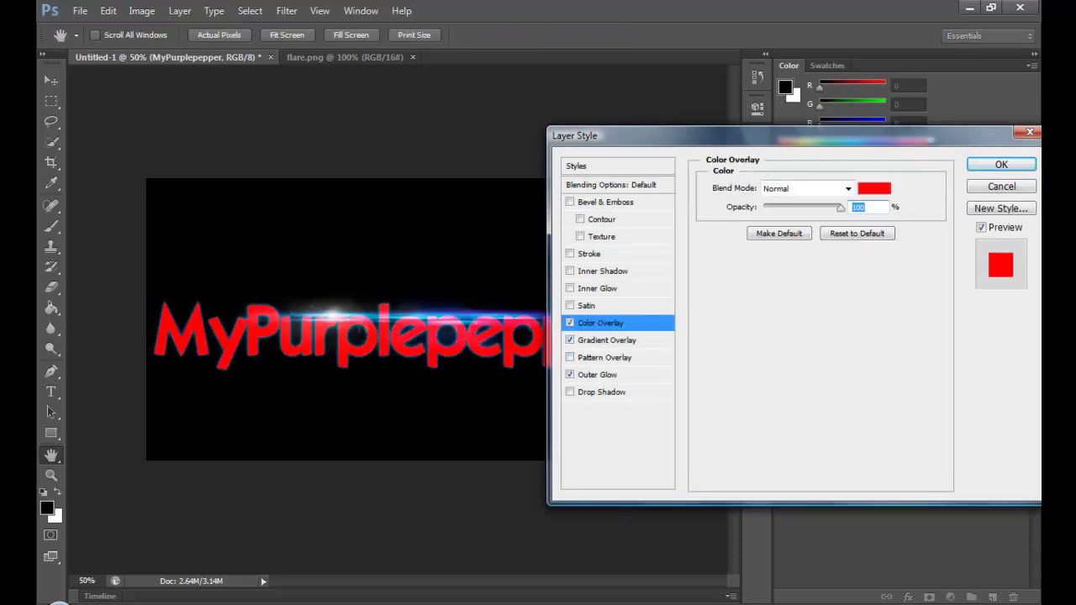
# Step: Set the Color Overlay colour to deep red ba0000
pyautogui.click(874, 188)
pyautogui.click(824, 249)
pyautogui.moveTo(824, 248); pyautogui.dragTo(824, 254)
pyautogui.click(804, 280)
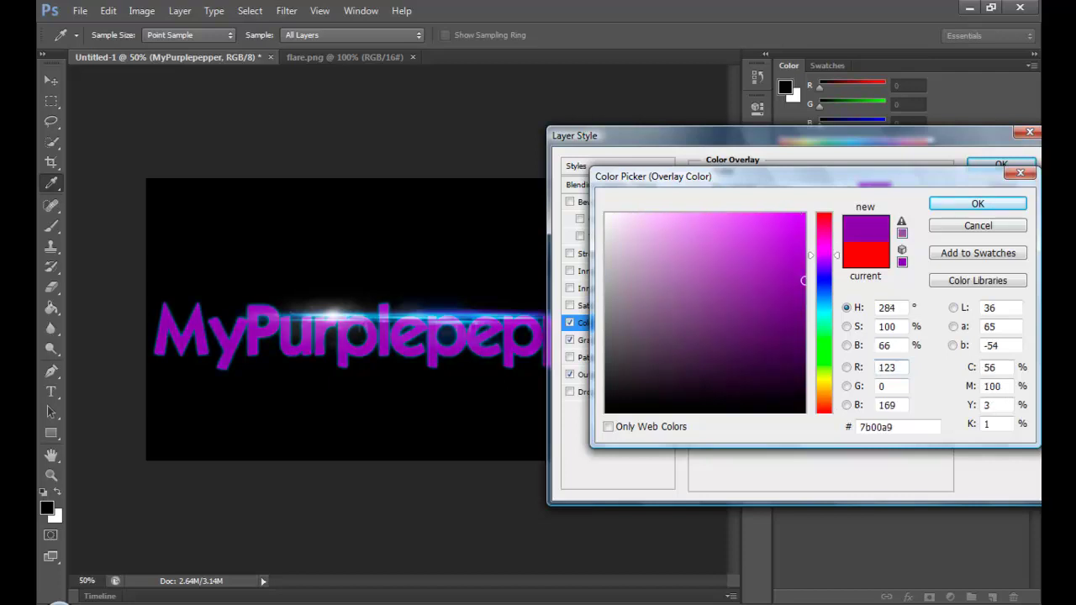
pyautogui.moveTo(824, 255); pyautogui.dragTo(823, 383)
pyautogui.click(803, 251)
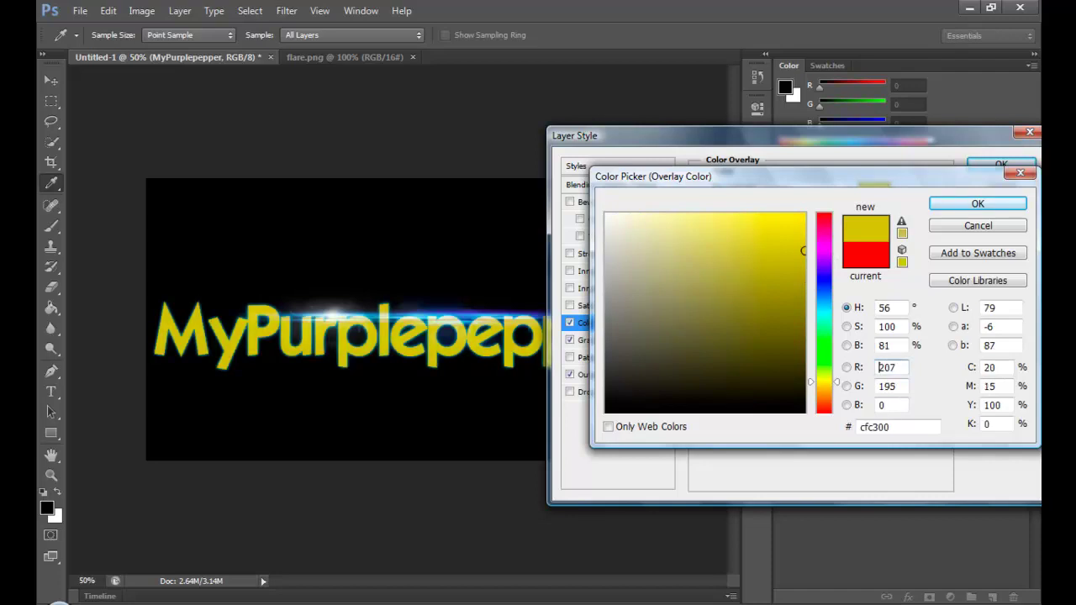
pyautogui.moveTo(824, 382); pyautogui.dragTo(824, 213)
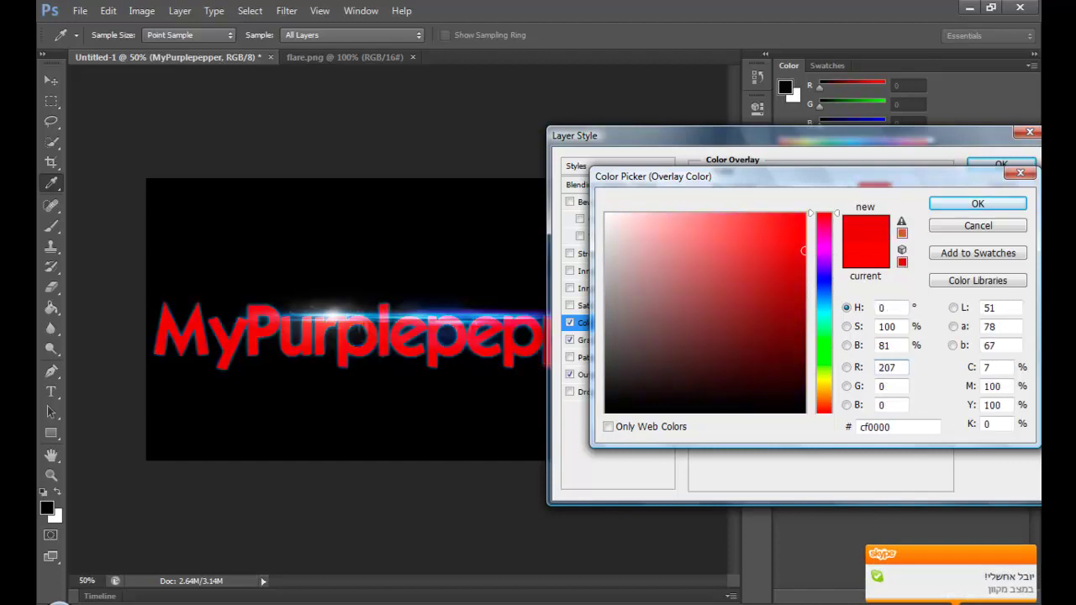
pyautogui.moveTo(803, 250); pyautogui.dragTo(803, 267)
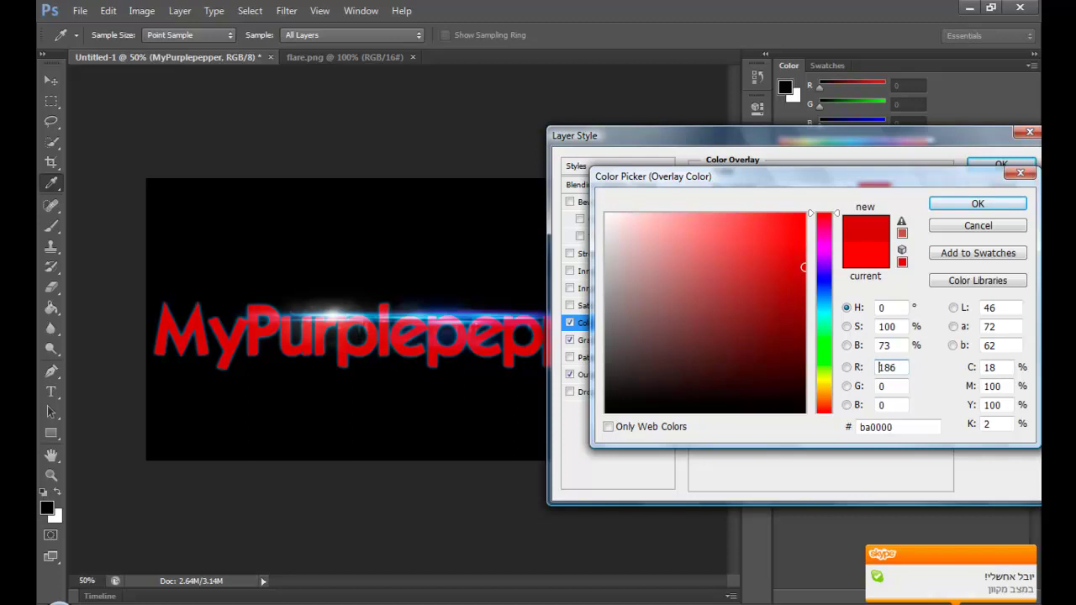
pyautogui.click(978, 203)
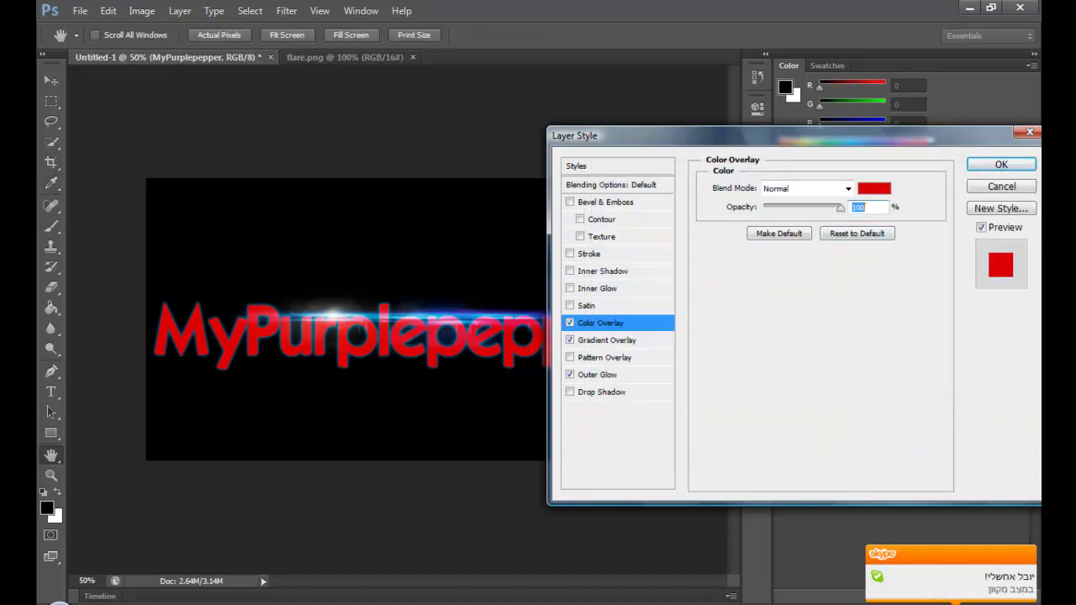
# Step: Inspect the Gradient Overlay's gradient in the Gradient Editor, leaving it unchanged
pyautogui.click(607, 339)
pyautogui.click(803, 225)
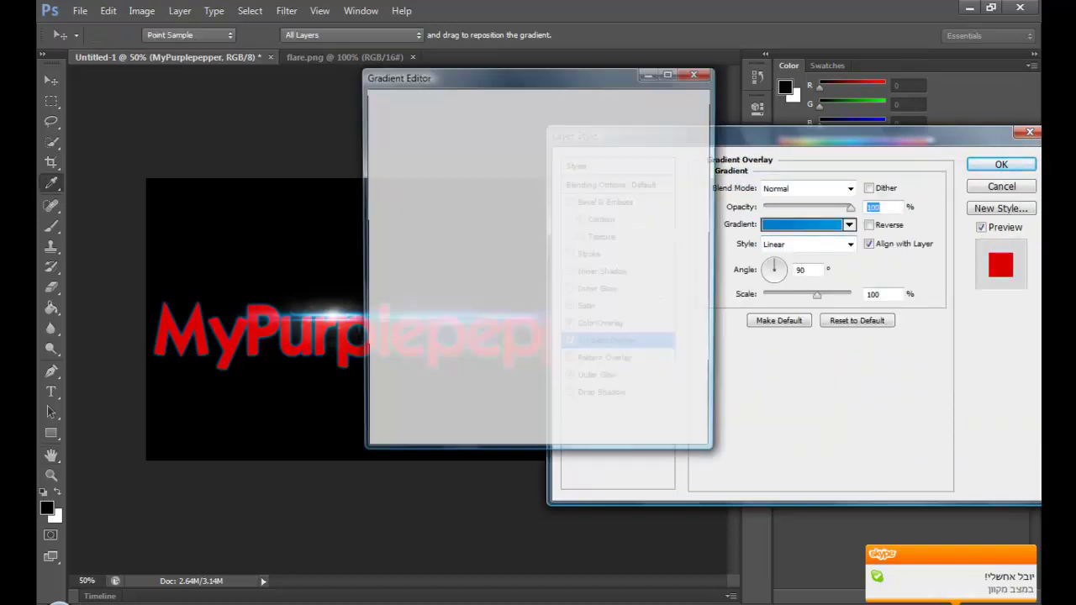
pyautogui.click(691, 77)
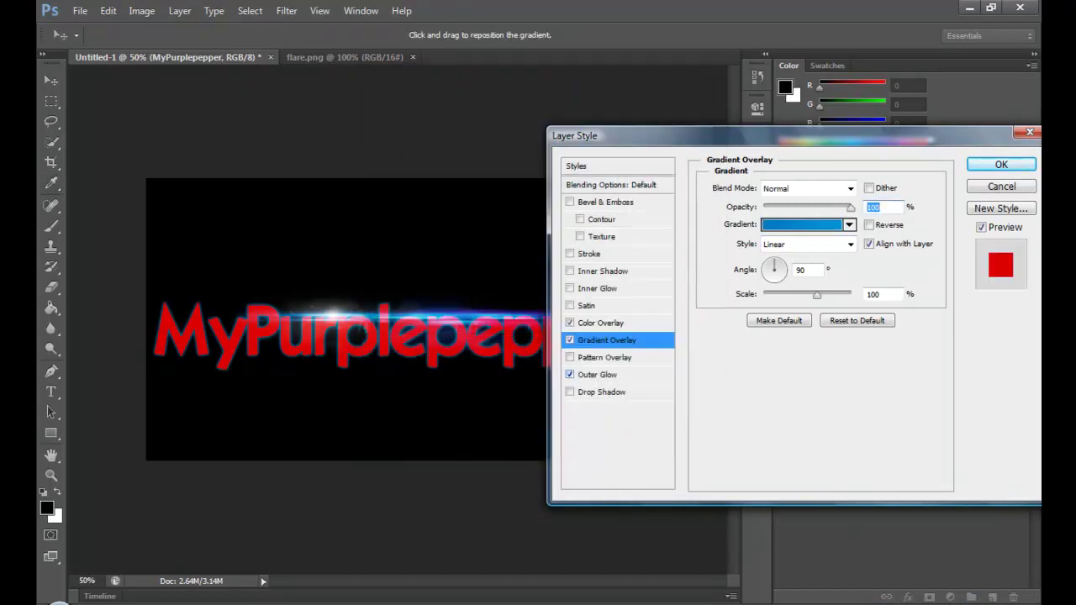
# Step: Recolour the Outer Glow from blue to dark red 980202 and apply the layer style
pyautogui.click(597, 374)
pyautogui.click(748, 244)
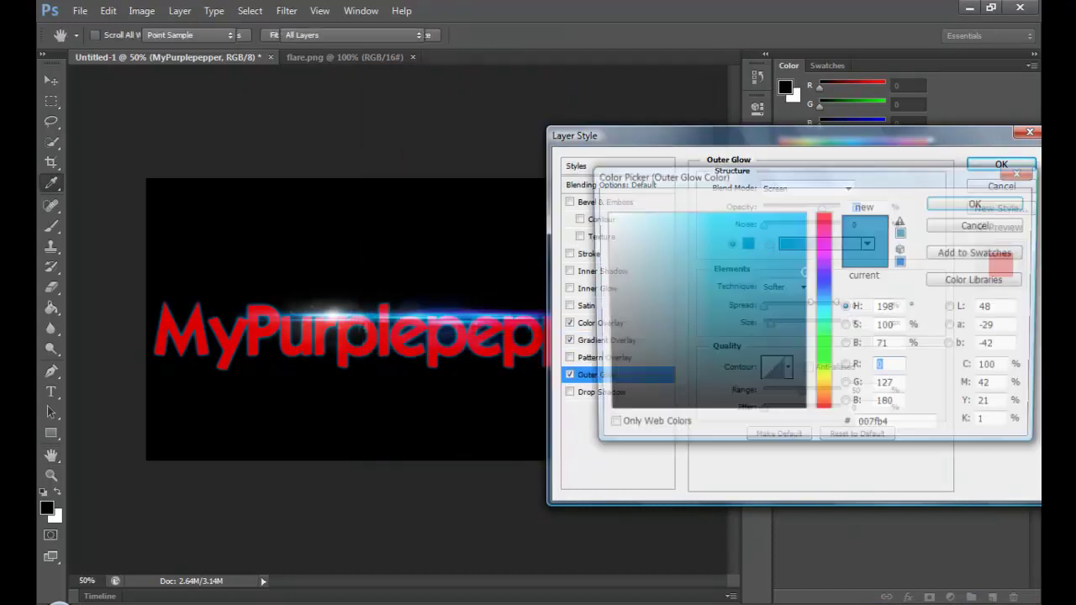
pyautogui.click(764, 256)
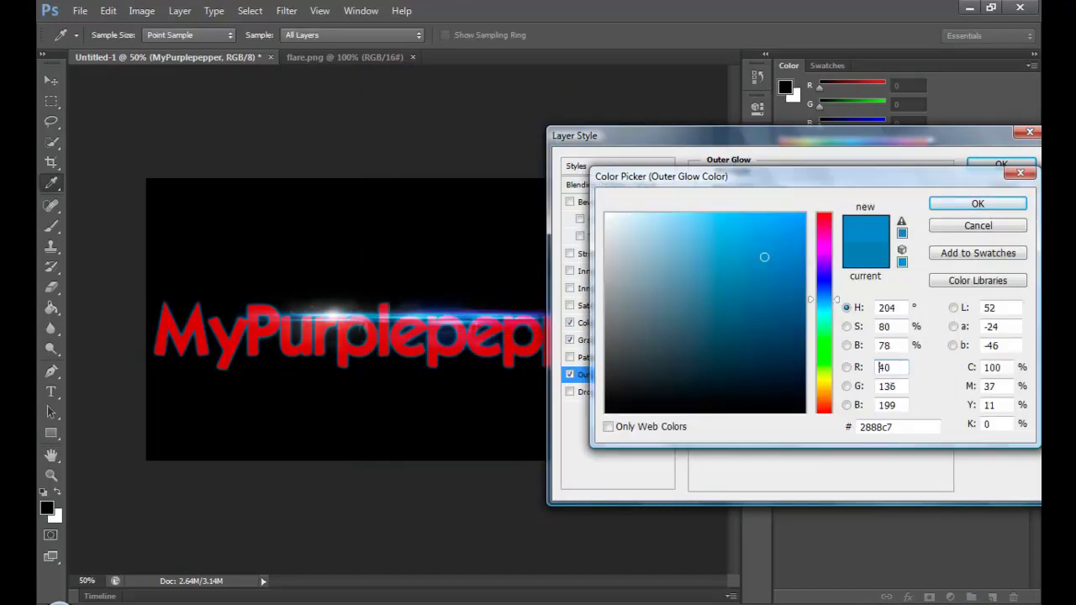
pyautogui.write('35')
pyautogui.write('0')
pyautogui.write('199')
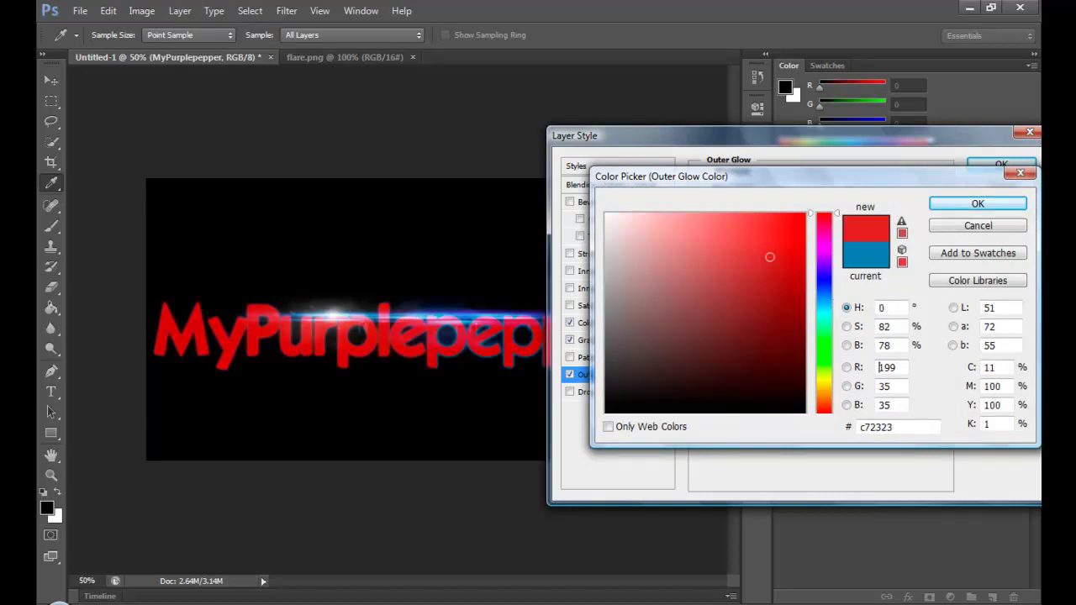
pyautogui.click(801, 294)
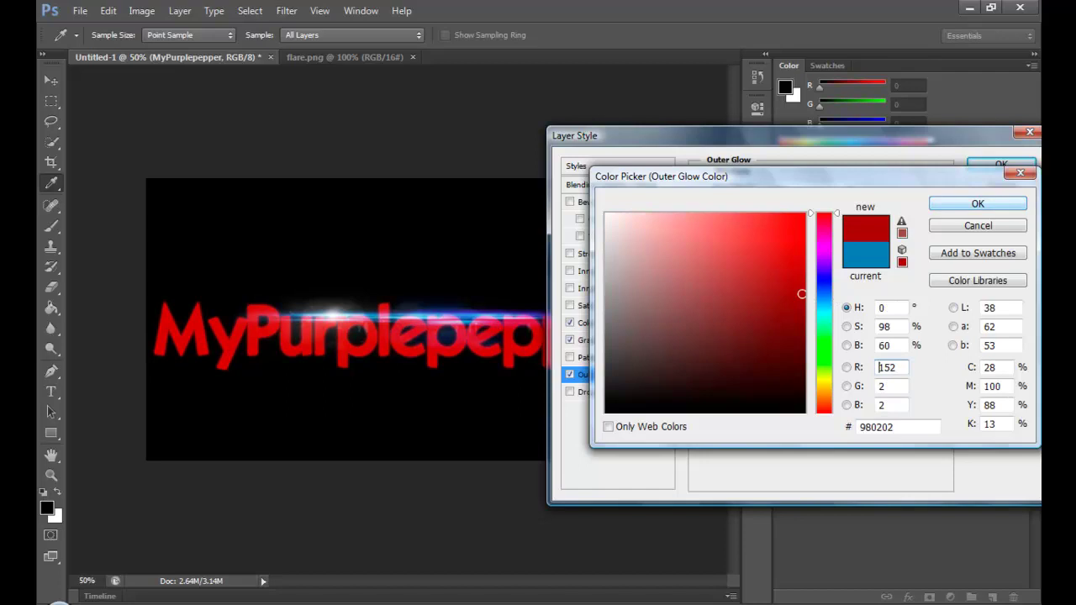
pyautogui.press('Return')
pyautogui.press('Return')
pyautogui.press('v')
pyautogui.click(844, 340)
# Step: Add a Hue/Saturation adjustment layer and test a strong hue shift
pyautogui.click(951, 596)
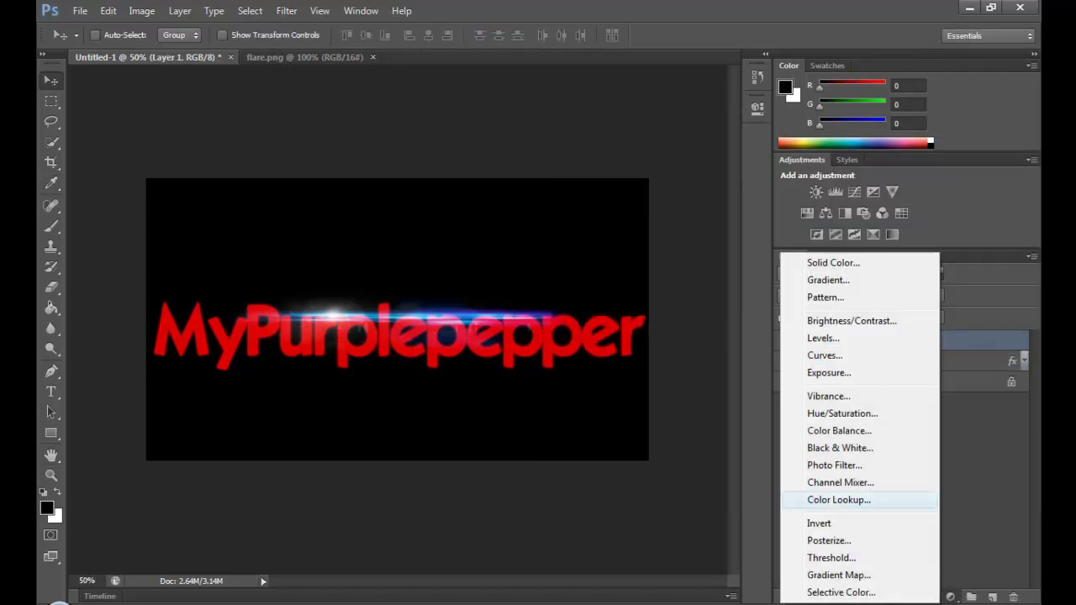
pyautogui.click(842, 413)
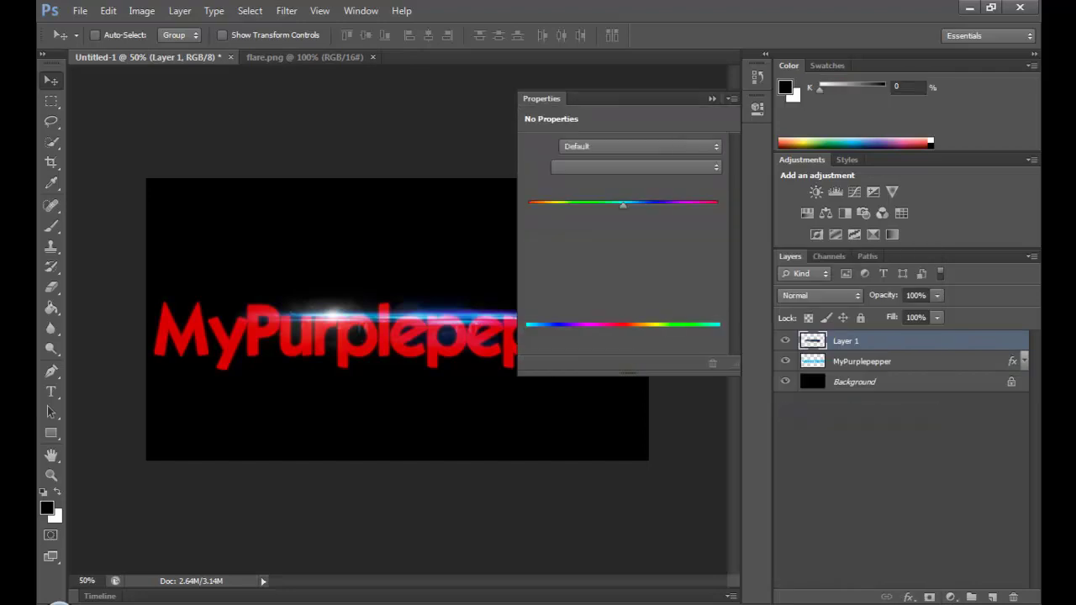
pyautogui.moveTo(622, 204)
pyautogui.mouseDown()
pyautogui.moveTo(528, 204)
pyautogui.moveTo(594, 204)
pyautogui.mouseUp()
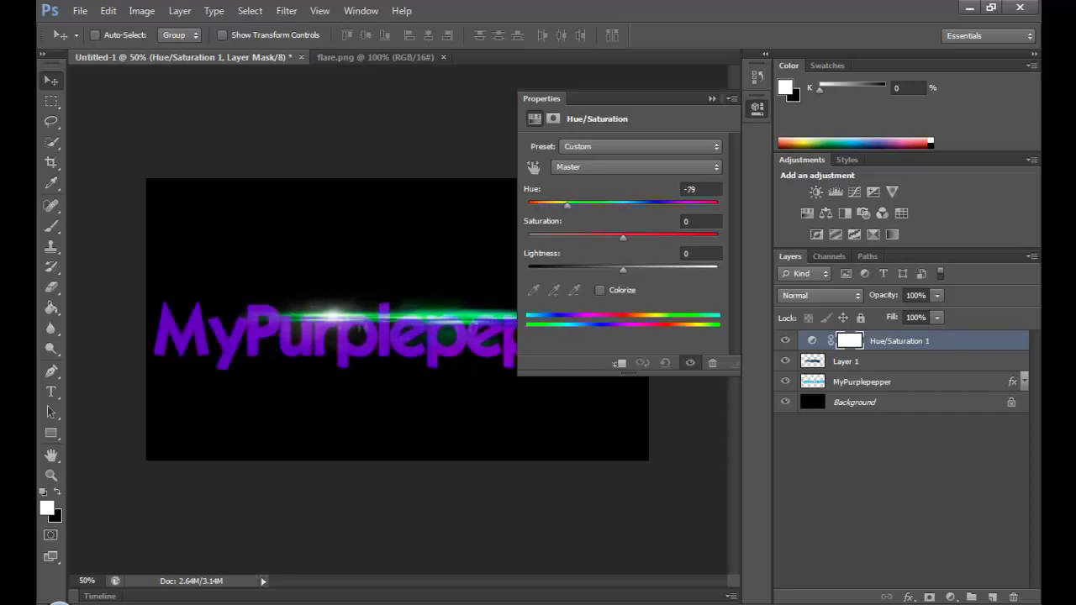
pyautogui.click(757, 107)
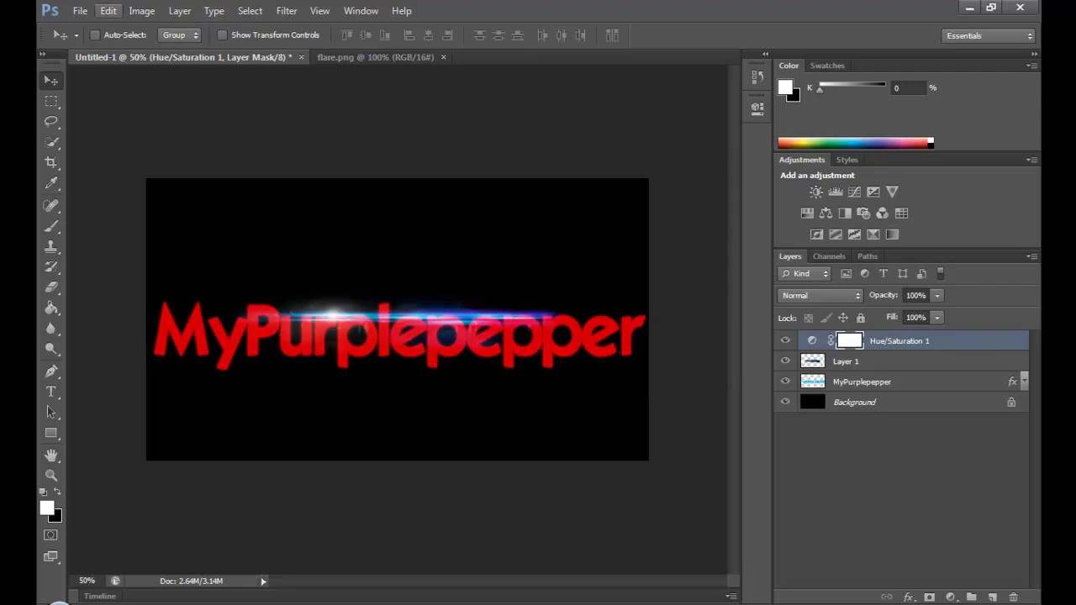
pyautogui.click(108, 10)
pyautogui.press('Escape')
pyautogui.press('Escape')
# Step: Clip the trial Hue/Saturation 1 layer to Layer 1, then delete it
pyautogui.hotkey('ctrl', 'alt', 'g')
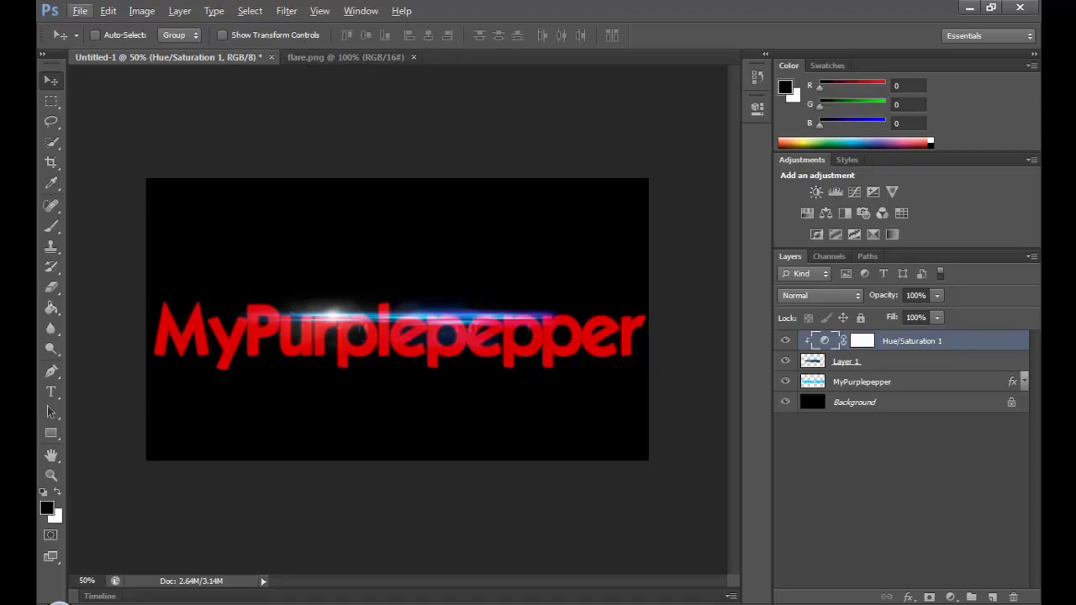
pyautogui.hotkey('ctrl', '\\')
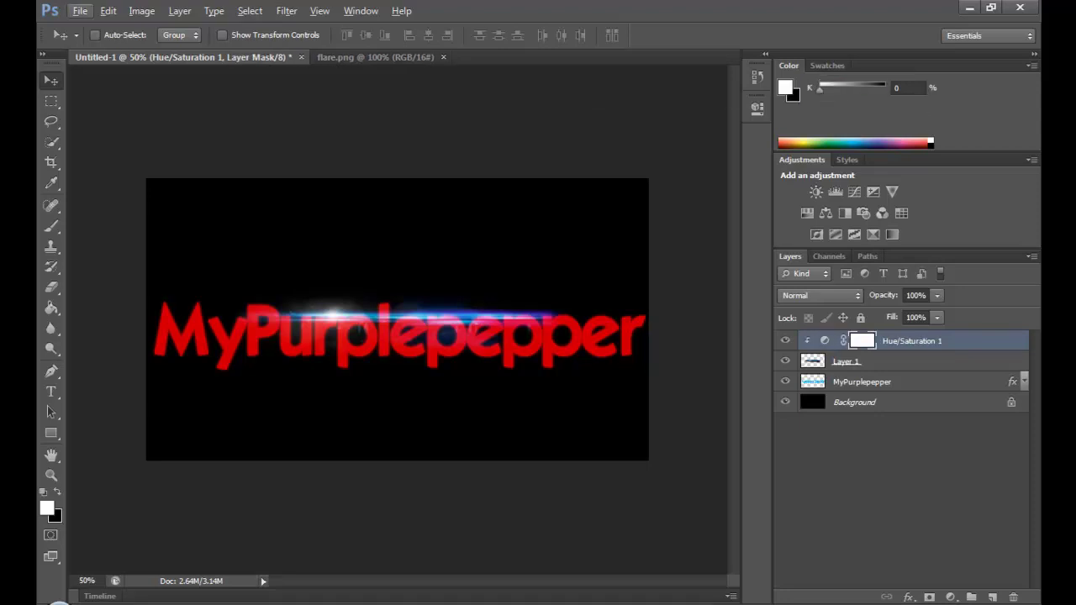
pyautogui.click(712, 99)
pyautogui.doubleClick(912, 340)
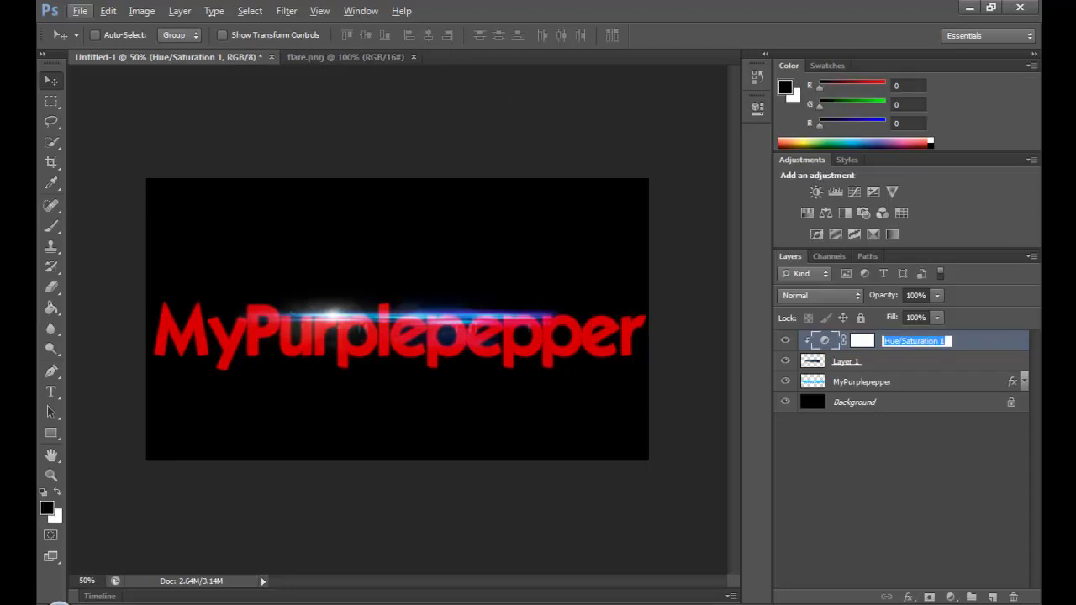
pyautogui.press('Return')
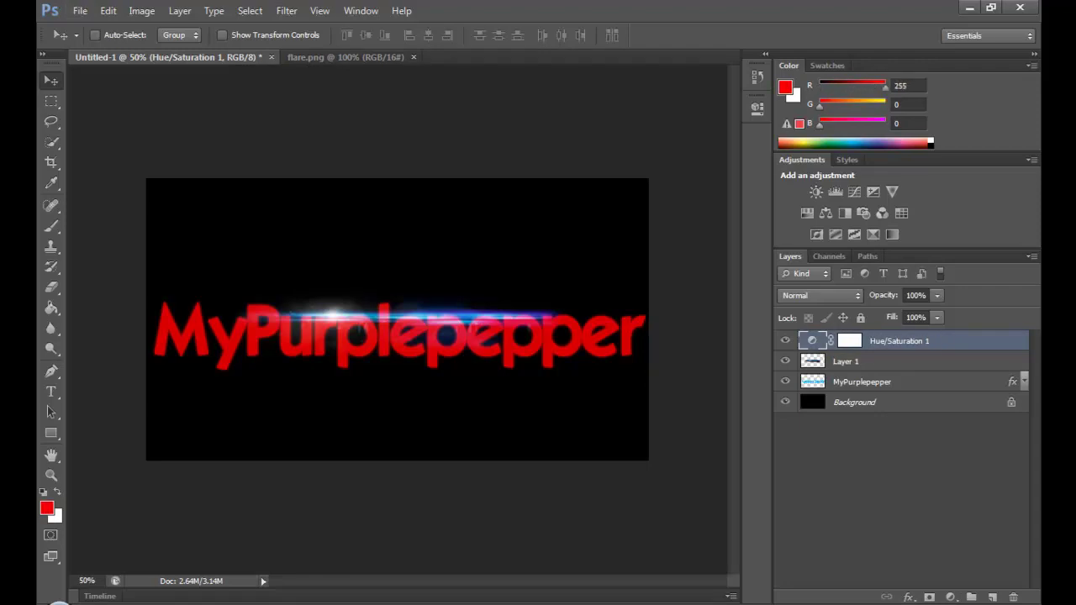
pyautogui.press('Delete')
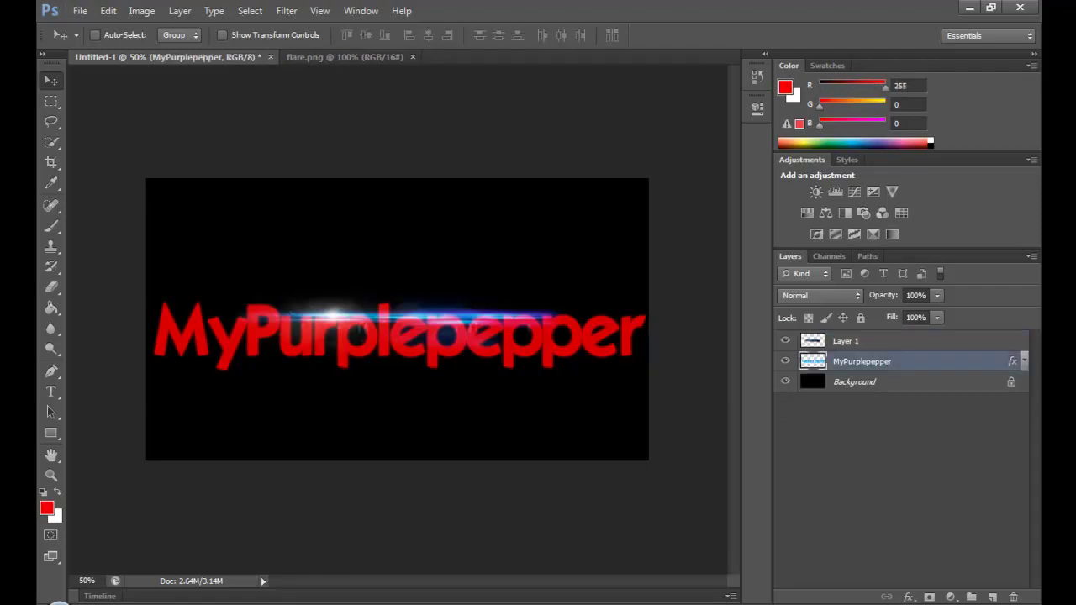
# Step: Add a fresh default Hue/Saturation adjustment layer above Layer 1
pyautogui.click(846, 340)
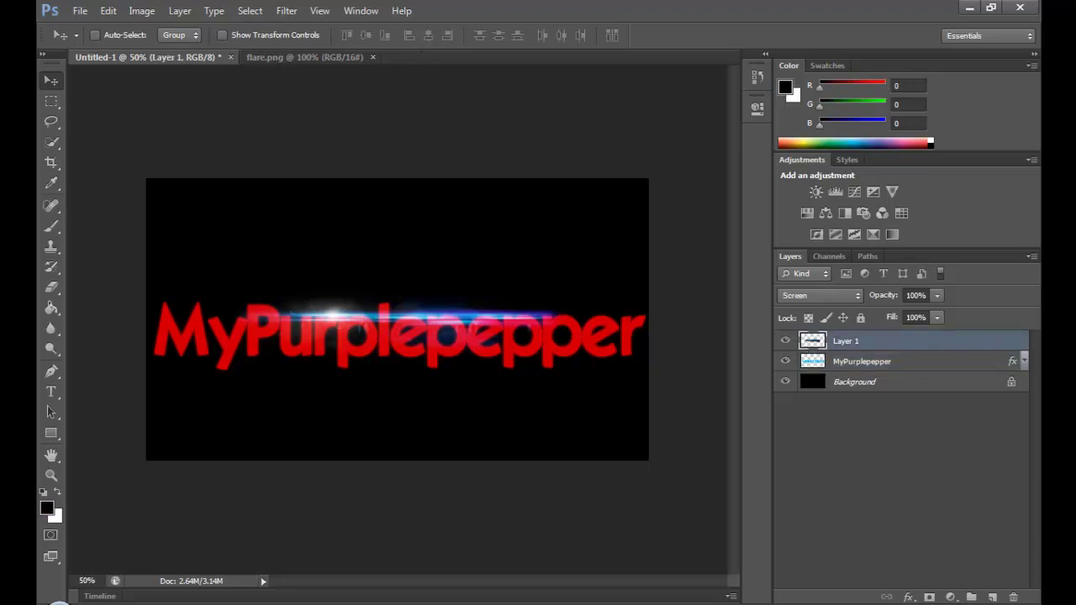
pyautogui.click(950, 597)
pyautogui.click(842, 413)
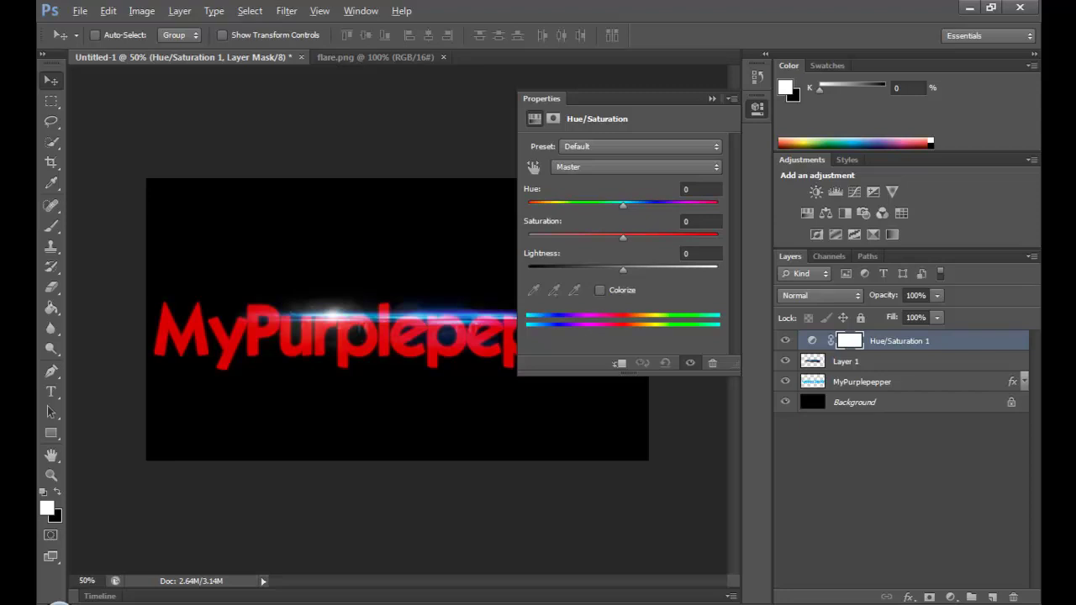
# Step: Clip Hue/Saturation 1 to Layer 1 and set Hue to -160, turning the flare yellow-green
pyautogui.hotkey('ctrl', 'alt', 'g')
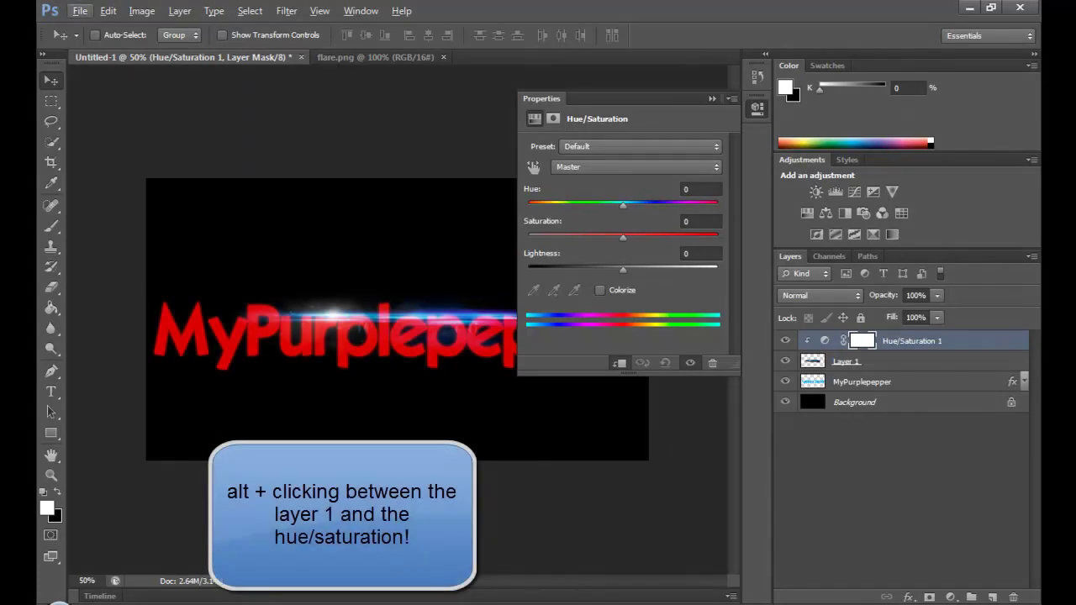
pyautogui.moveTo(622, 205); pyautogui.dragTo(530, 205)
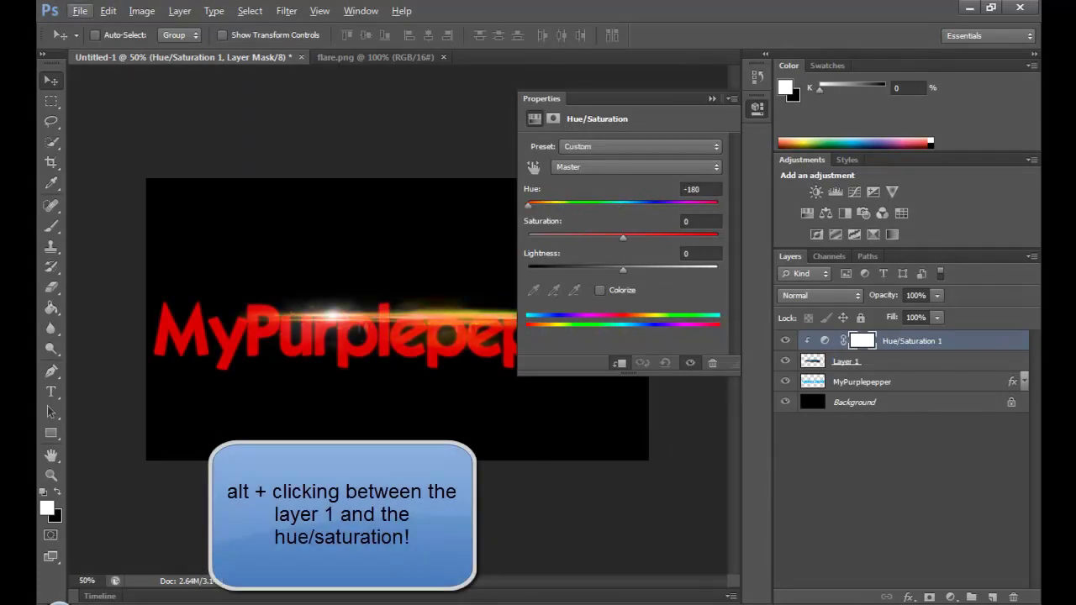
pyautogui.moveTo(528, 206)
pyautogui.mouseDown()
pyautogui.moveTo(710, 205)
pyautogui.moveTo(542, 205)
pyautogui.mouseUp()
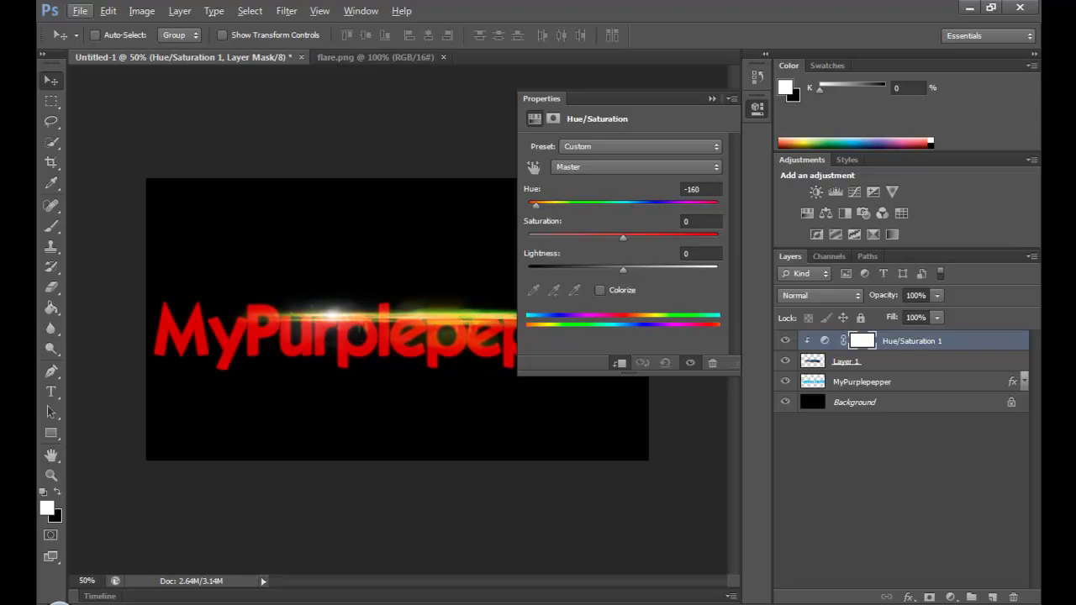
pyautogui.click(712, 98)
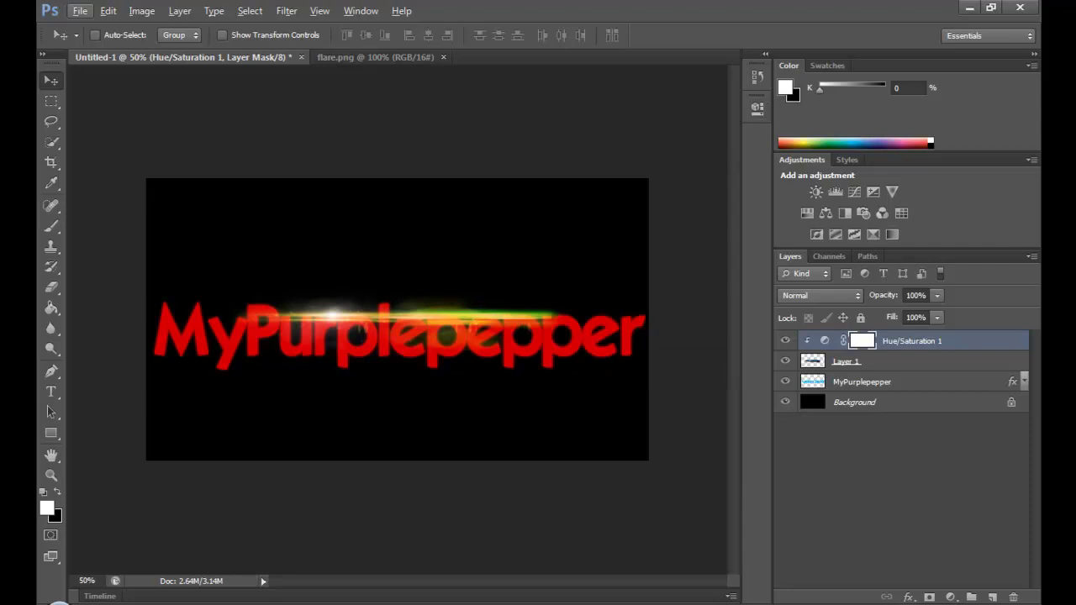
pyautogui.rightClick(882, 381)
pyautogui.click(761, 71)
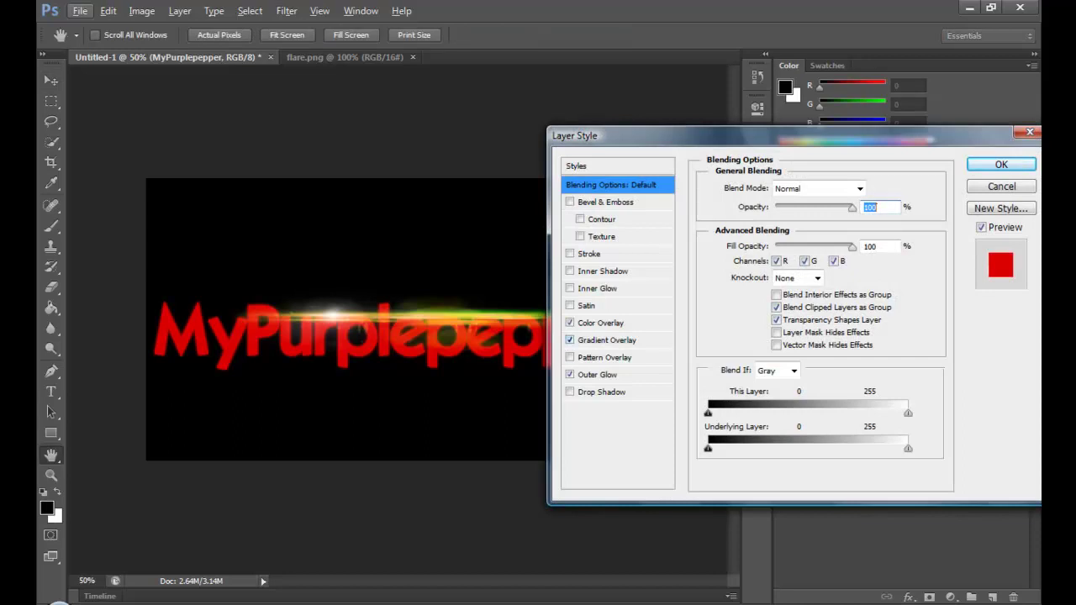
# Step: Change the logo's Color Overlay from red to dark green 3a8900
pyautogui.click(600, 323)
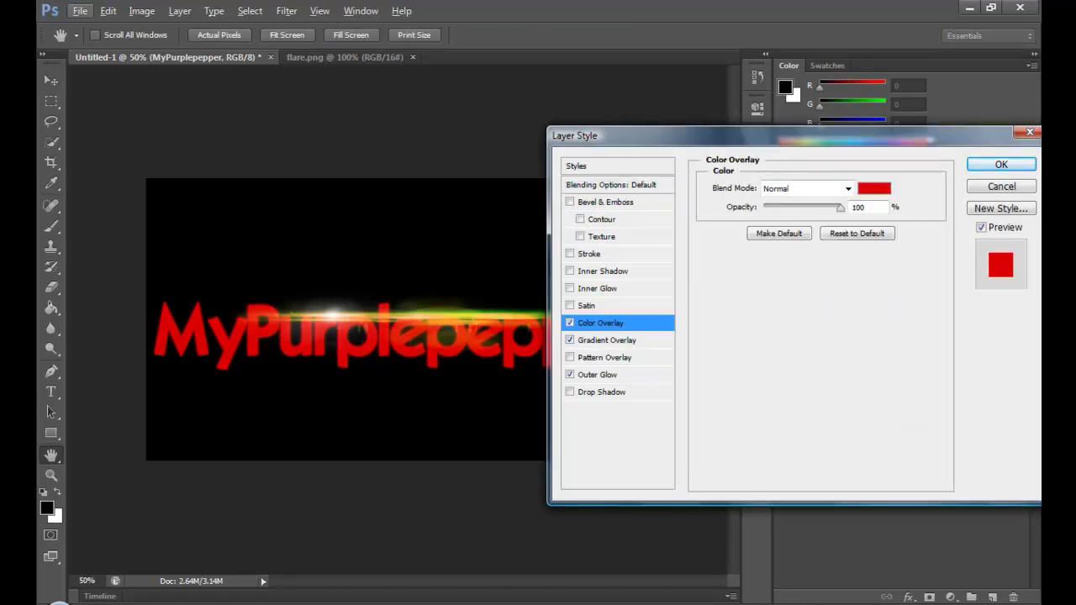
pyautogui.click(874, 189)
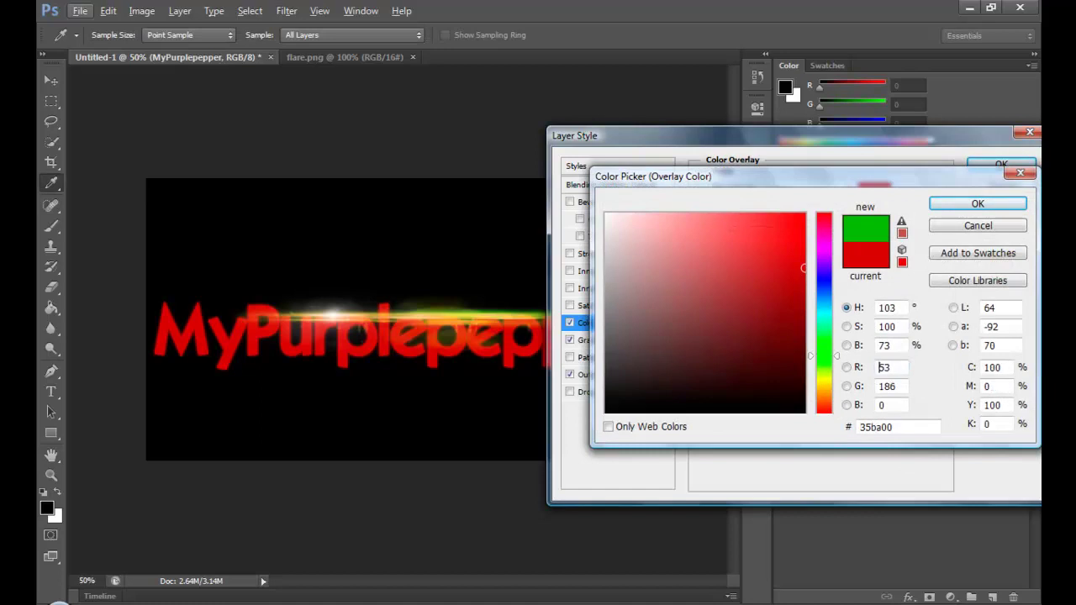
pyautogui.moveTo(823, 412); pyautogui.dragTo(824, 383)
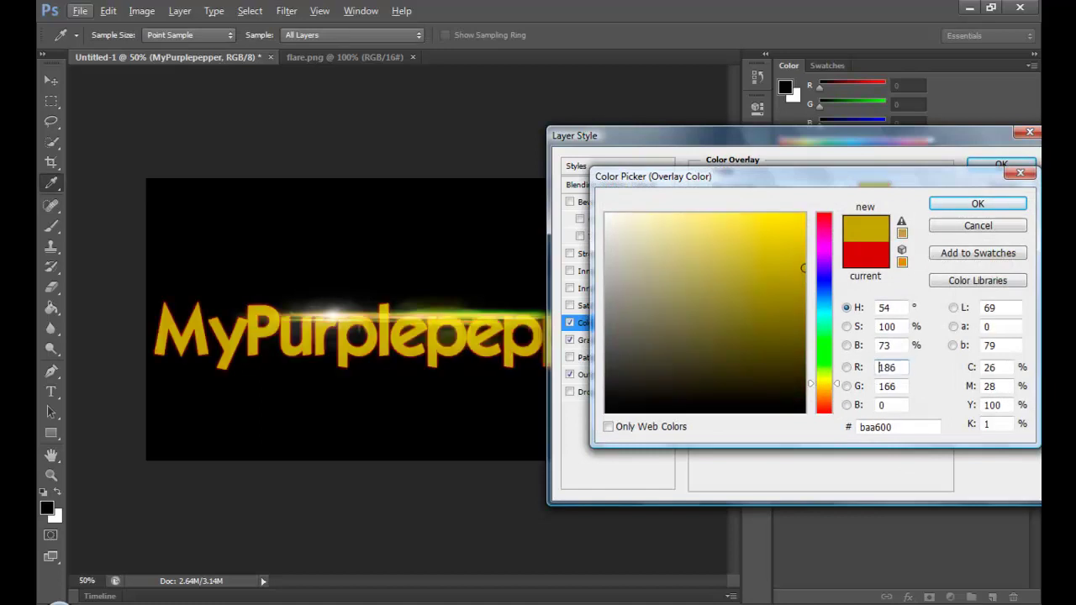
pyautogui.moveTo(824, 383); pyautogui.dragTo(824, 360)
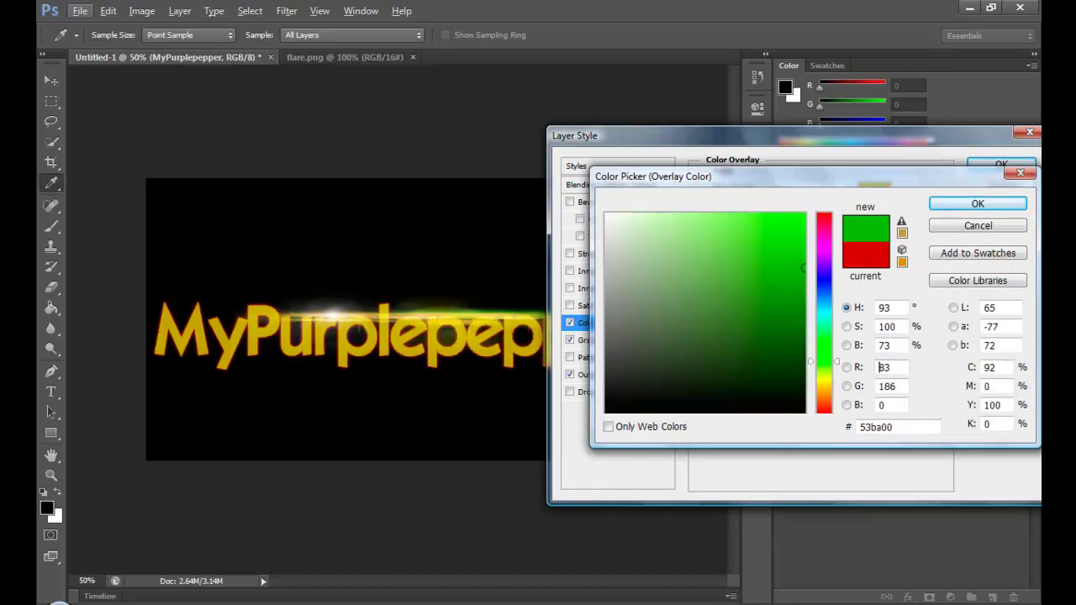
pyautogui.click(799, 250)
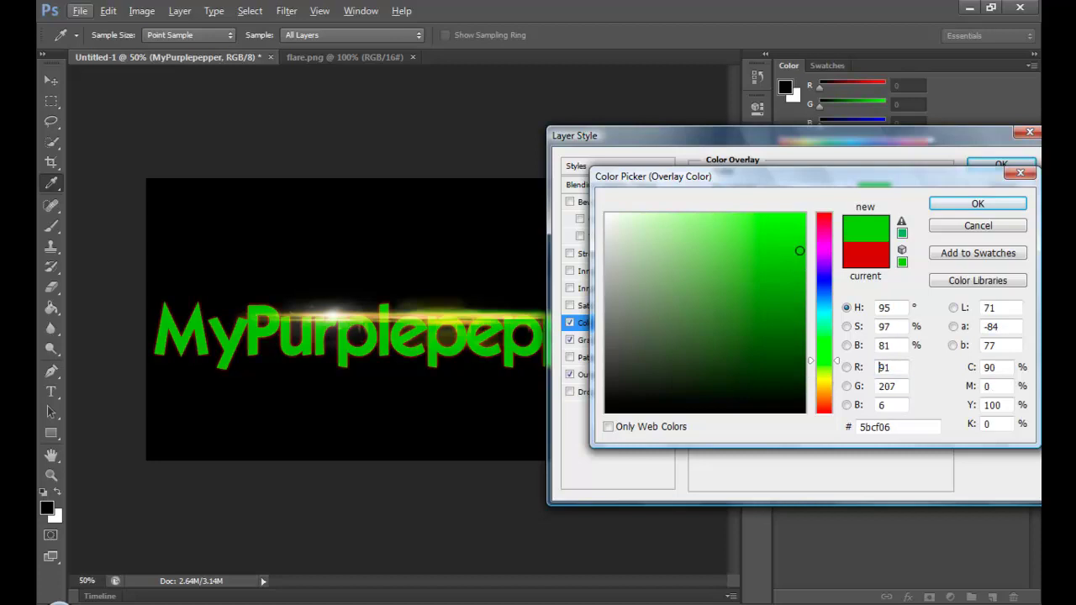
pyautogui.moveTo(799, 250); pyautogui.dragTo(803, 306)
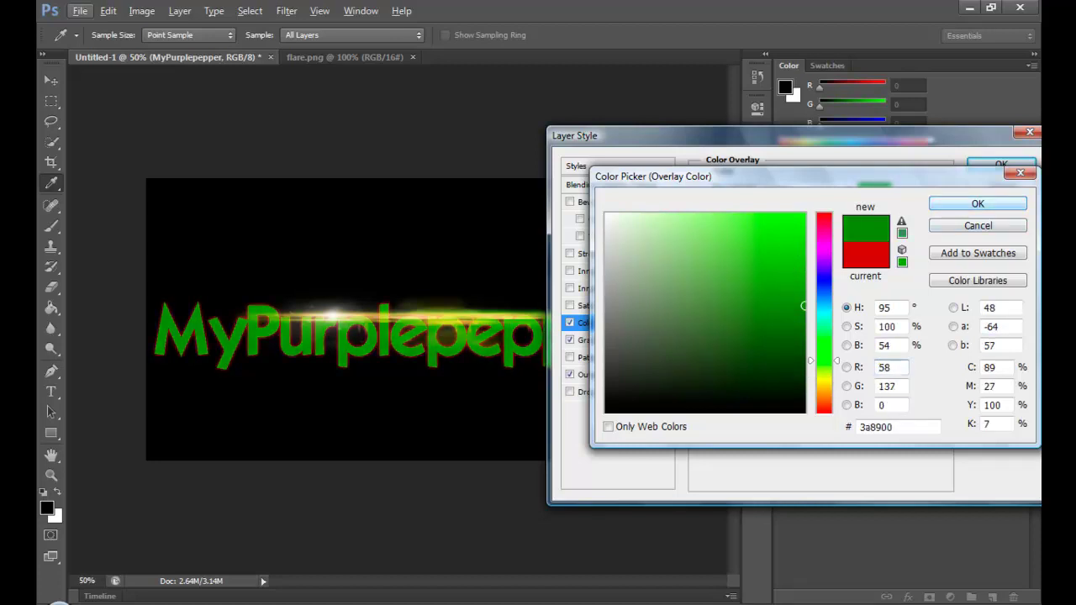
pyautogui.click(978, 203)
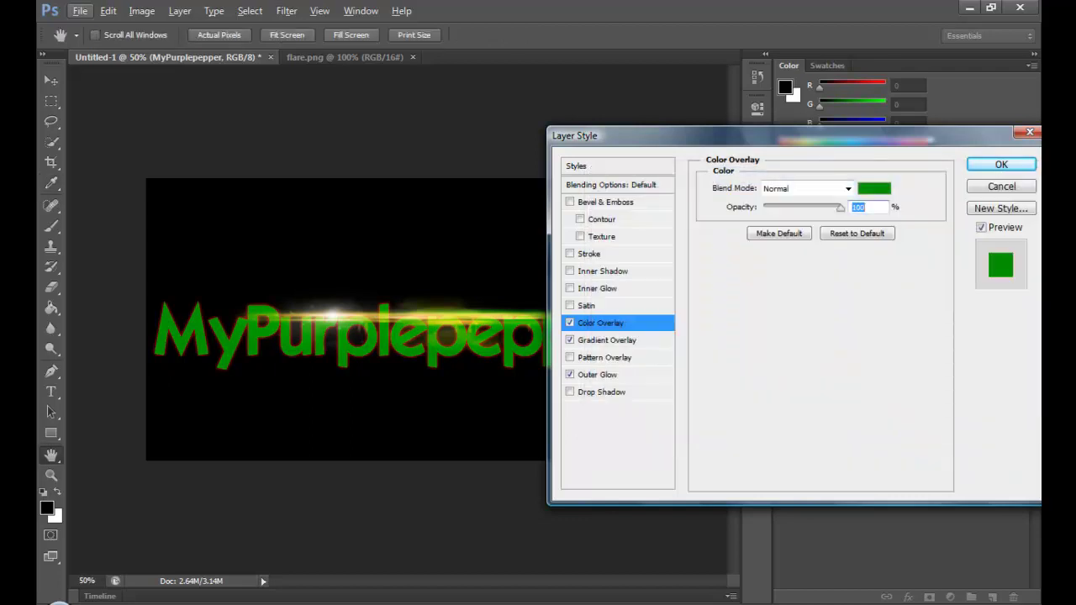
# Step: Recolour the Outer Glow to green 098100 and apply the layer style
pyautogui.click(597, 374)
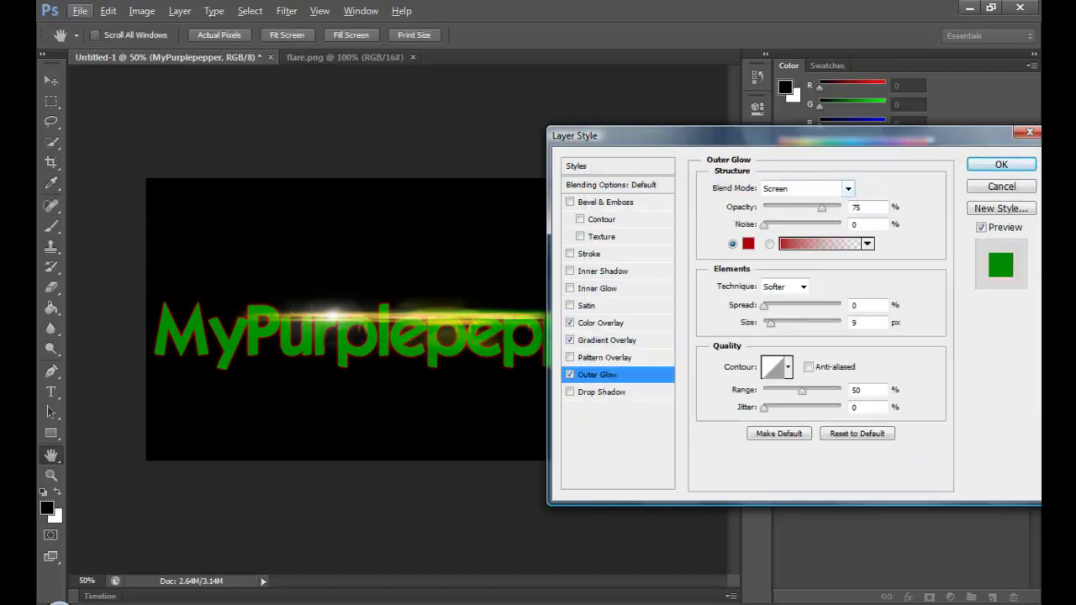
pyautogui.click(761, 237)
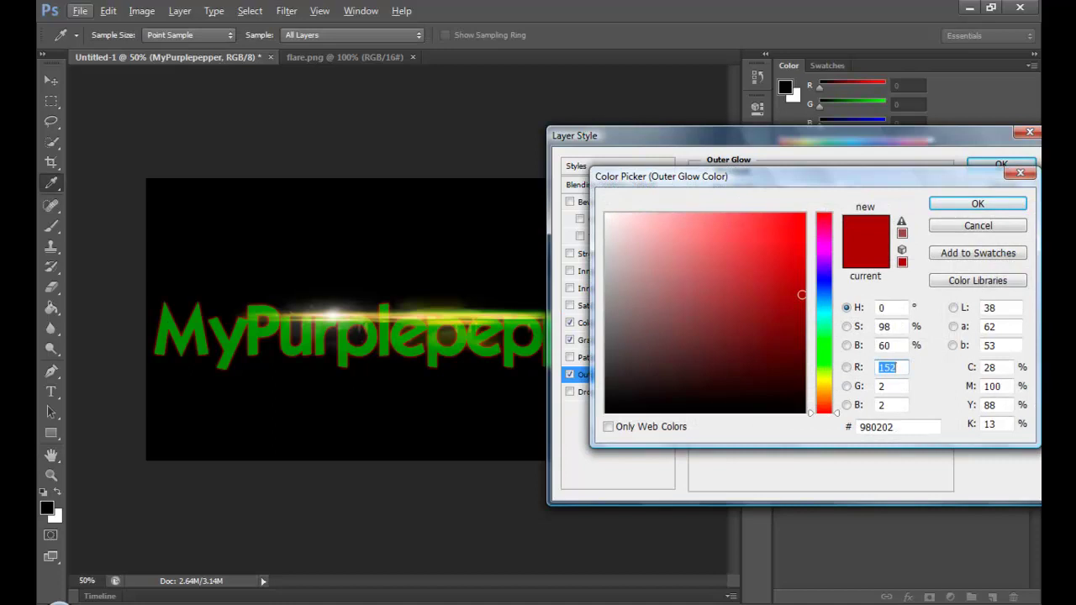
pyautogui.click(791, 265)
pyautogui.moveTo(824, 412)
pyautogui.mouseDown()
pyautogui.moveTo(824, 335)
pyautogui.moveTo(824, 348)
pyautogui.mouseUp()
pyautogui.click(802, 307)
pyautogui.moveTo(803, 307); pyautogui.dragTo(803, 312)
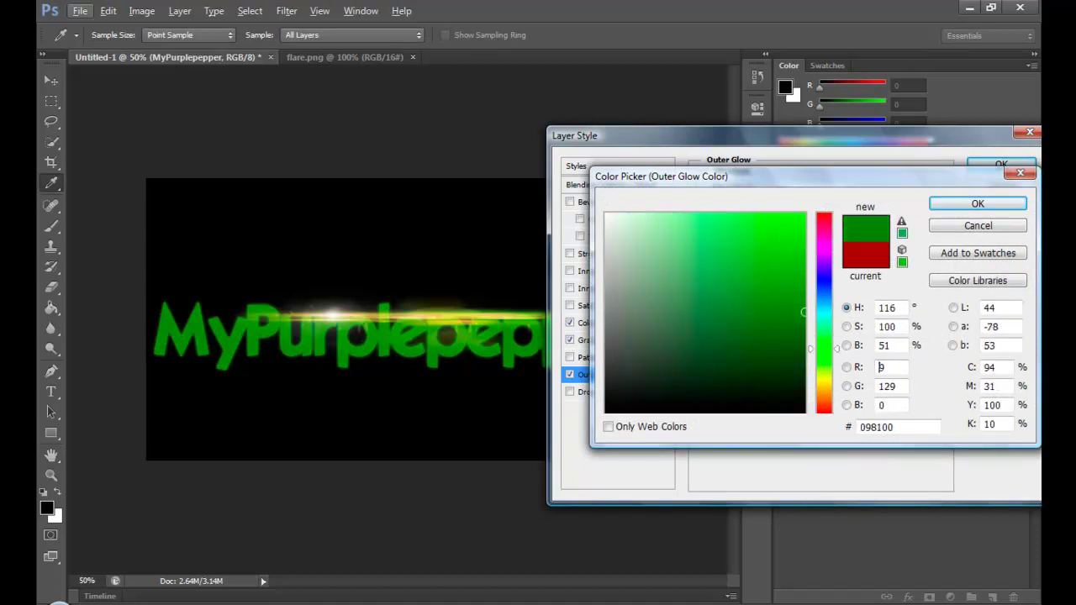
pyautogui.click(977, 203)
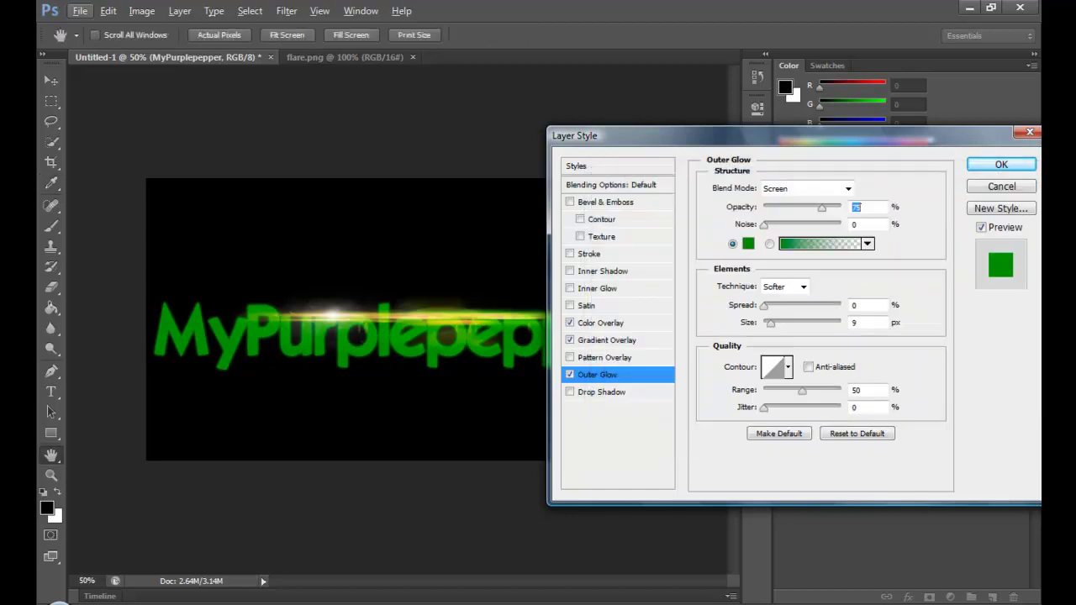
pyautogui.click(1001, 163)
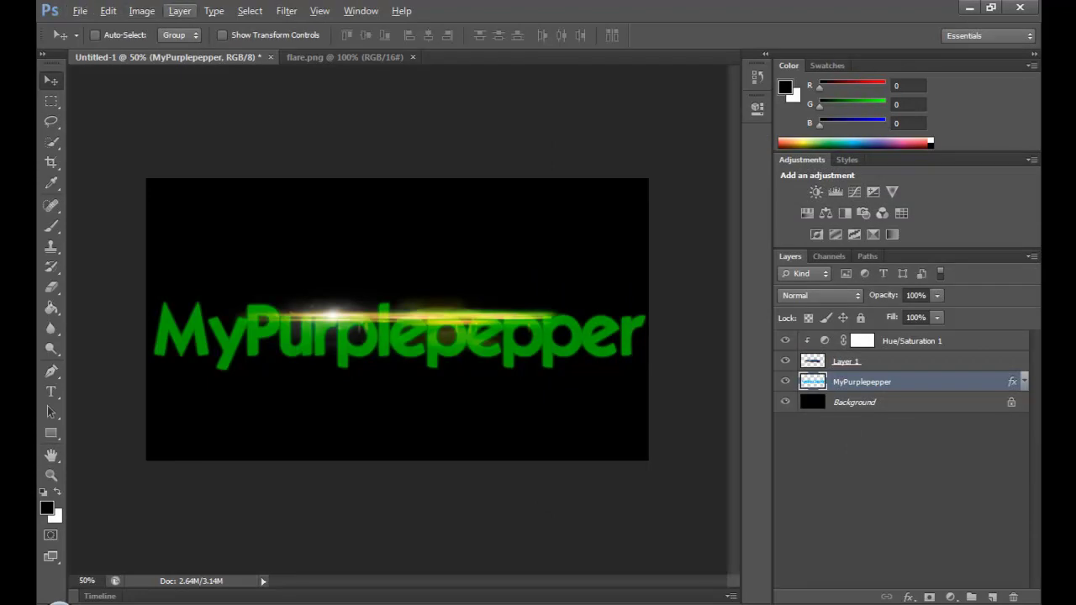
# Step: Start a text layer below the logo, type a trial word 'Enjoy!', then clear it
pyautogui.click(51, 392)
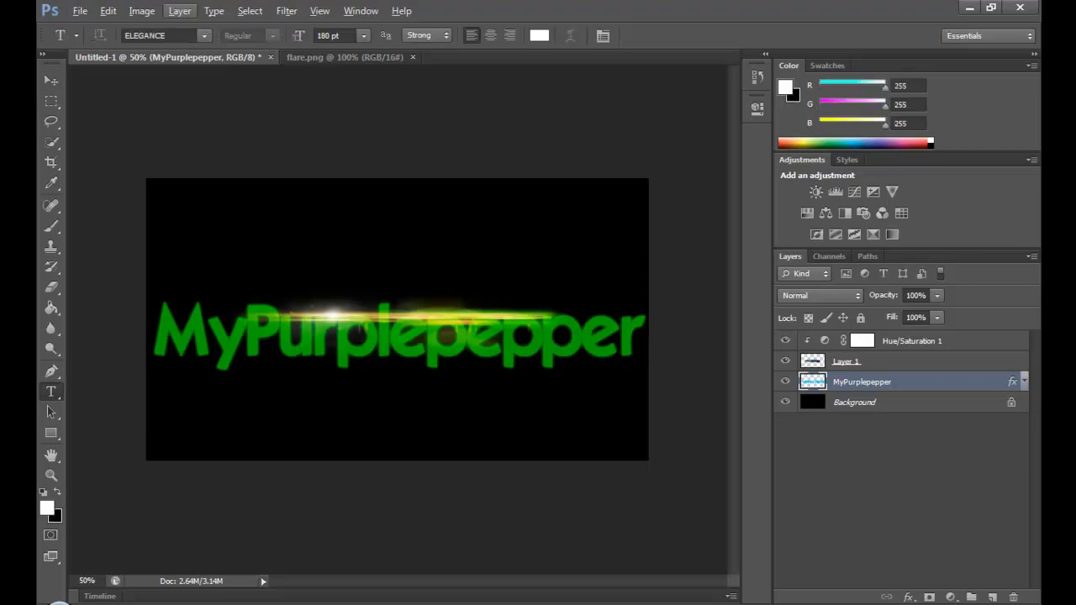
pyautogui.click(242, 432)
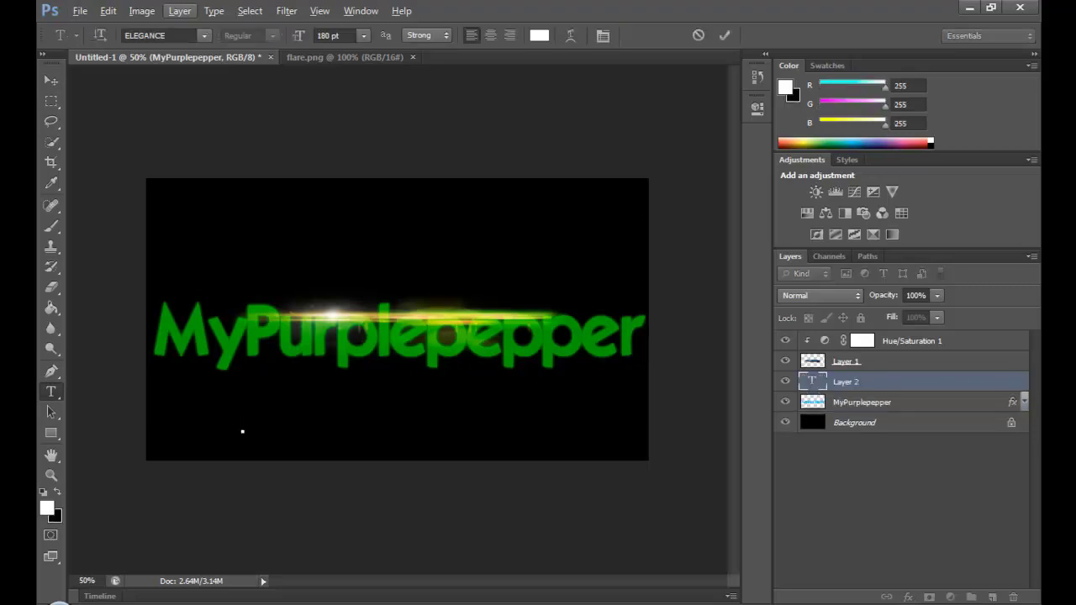
pyautogui.write('Enjoid')
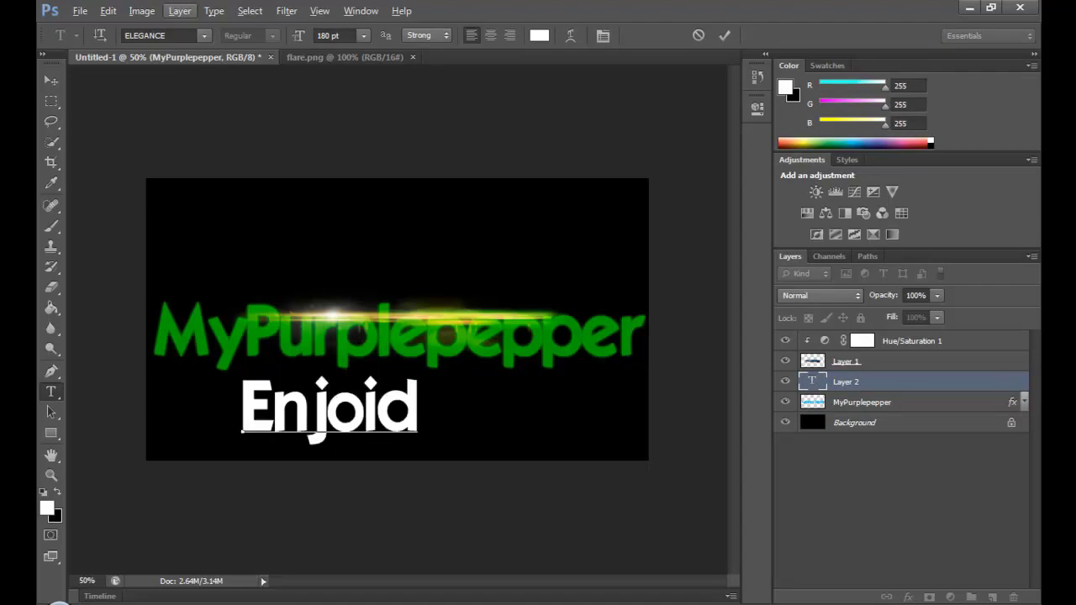
pyautogui.write('!')
pyautogui.press('Left')
pyautogui.press('Left')
pyautogui.press('Left')
pyautogui.press('Delete')
pyautogui.press('Delete')
pyautogui.press('Delete')
pyautogui.write('y')
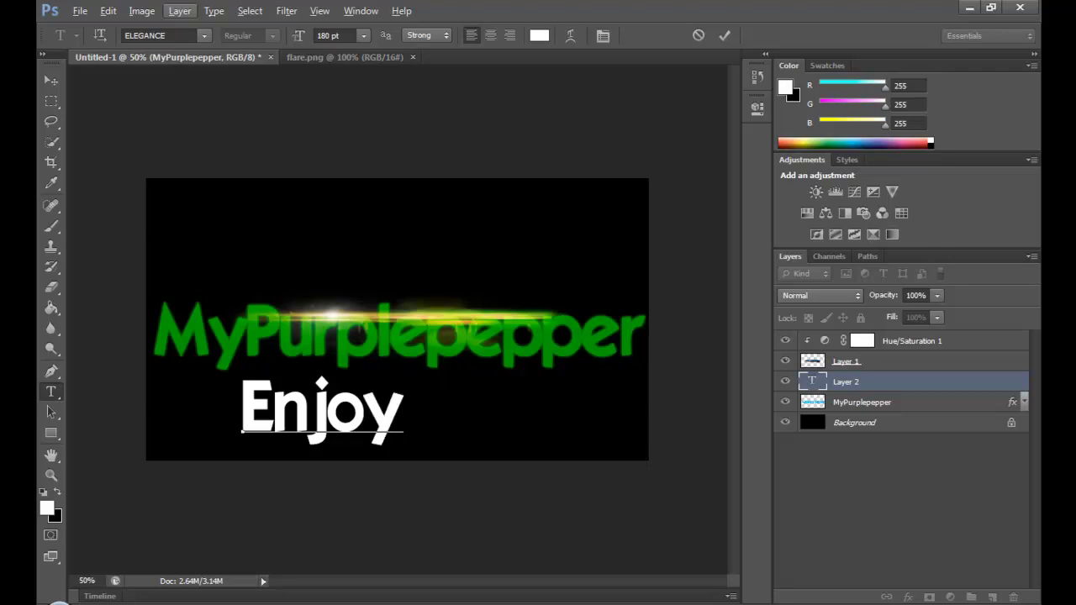
pyautogui.write('!')
pyautogui.press('BackSpace')
pyautogui.press('Left')
pyautogui.press('Left')
pyautogui.press('Left')
pyautogui.press('Left')
pyautogui.hotkey('ctrl', 'a')
pyautogui.press('BackSpace')
# Step: Type 'dont forget' with a second line 'to subscribe an', then select all the caption text
pyautogui.write('dont')
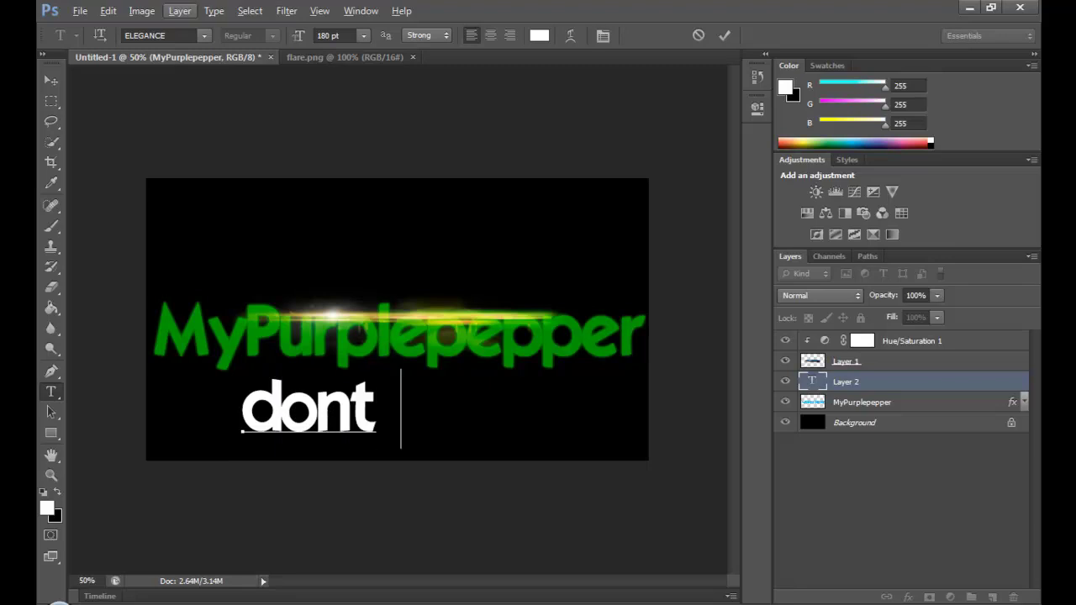
pyautogui.write(' forge')
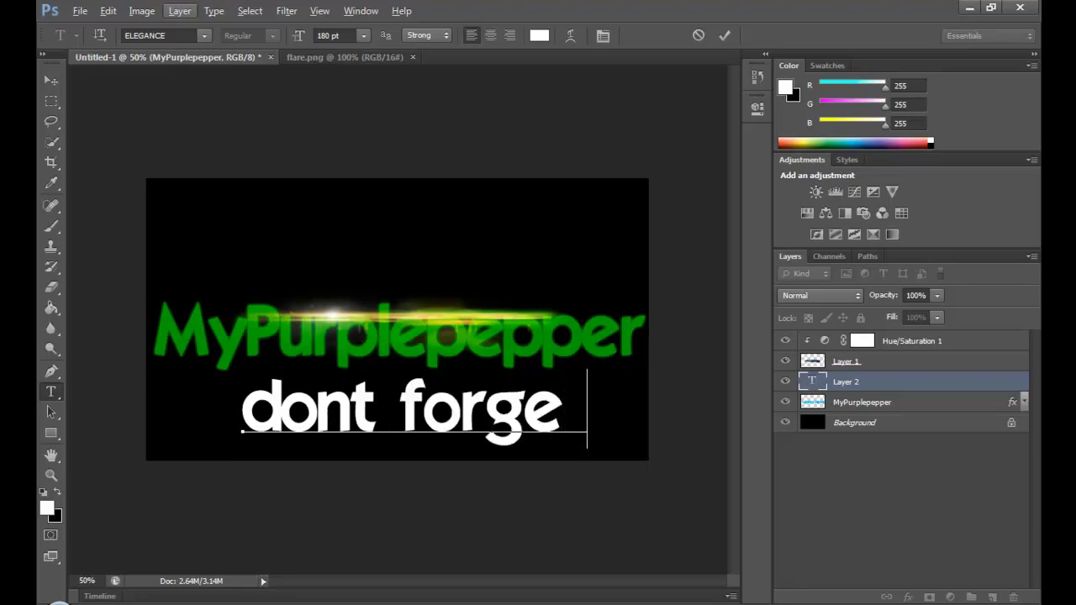
pyautogui.write('t')
pyautogui.press('Return')
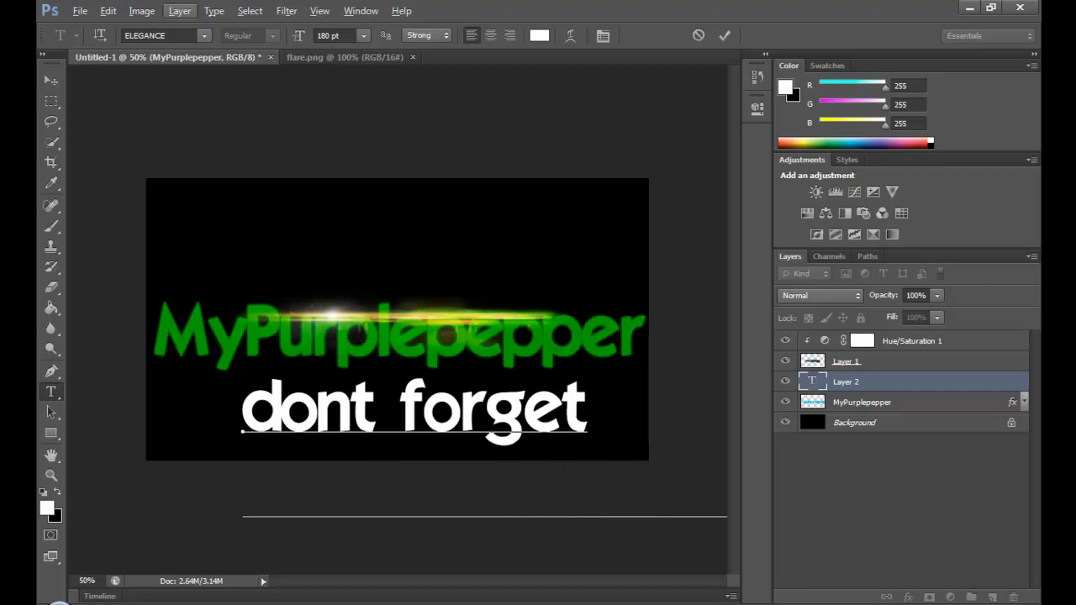
pyautogui.write('to subscribe an')
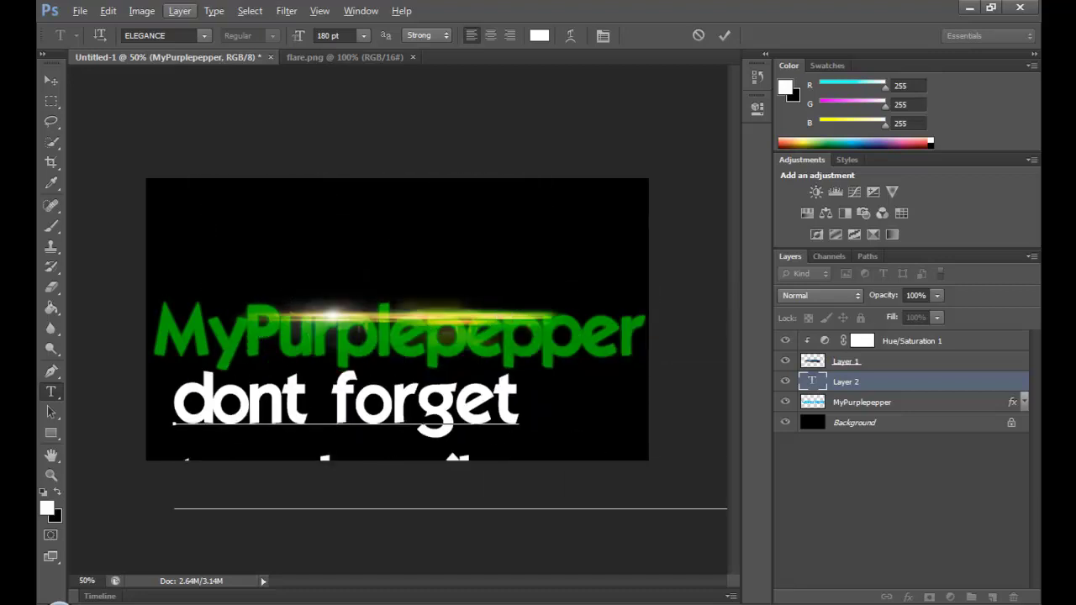
pyautogui.hotkey('ctrl', 'a')
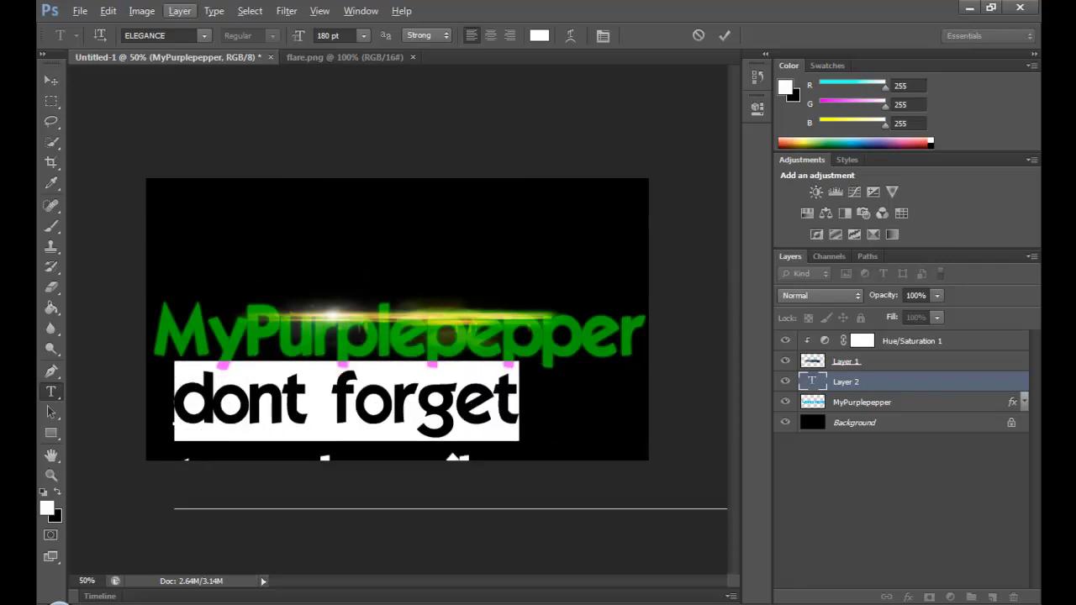
# Step: Resize both caption lines to 72 pt and move the caption just above the MyPurplepepper logo
pyautogui.click(363, 35)
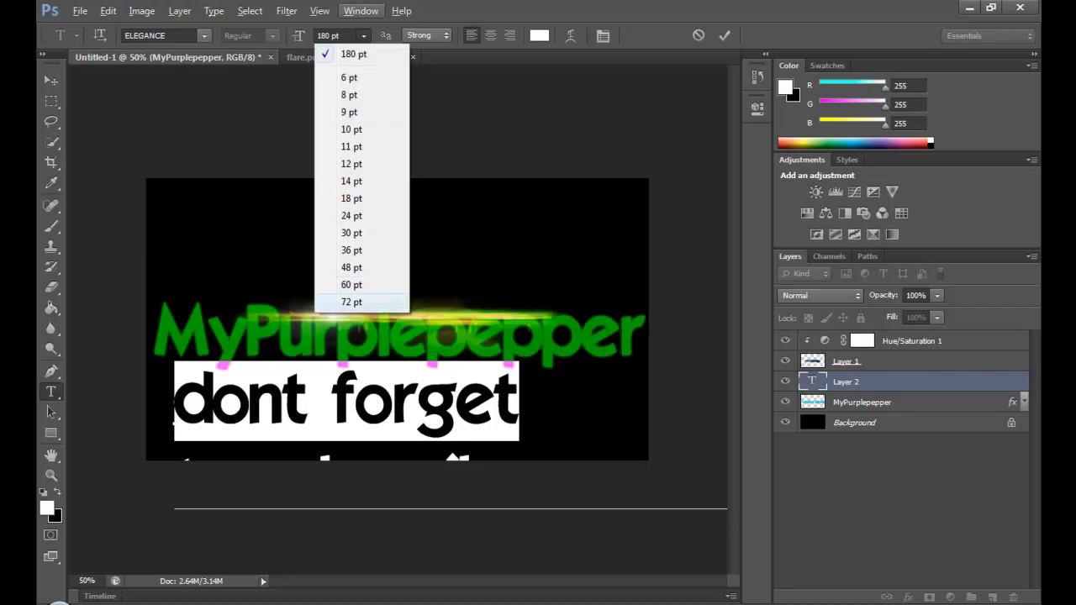
pyautogui.click(353, 300)
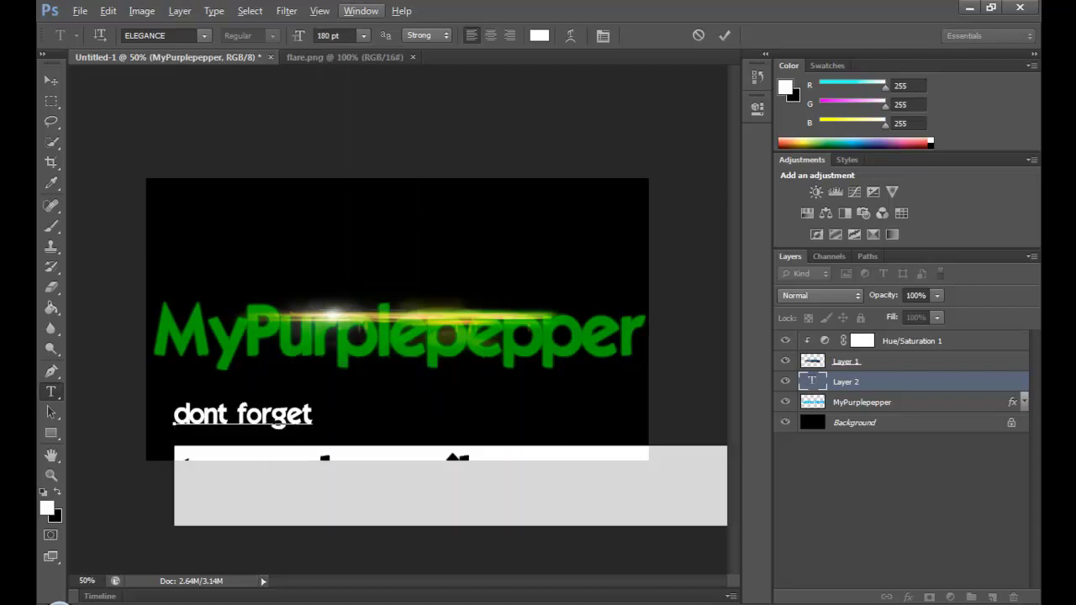
pyautogui.click(363, 35)
pyautogui.click(352, 302)
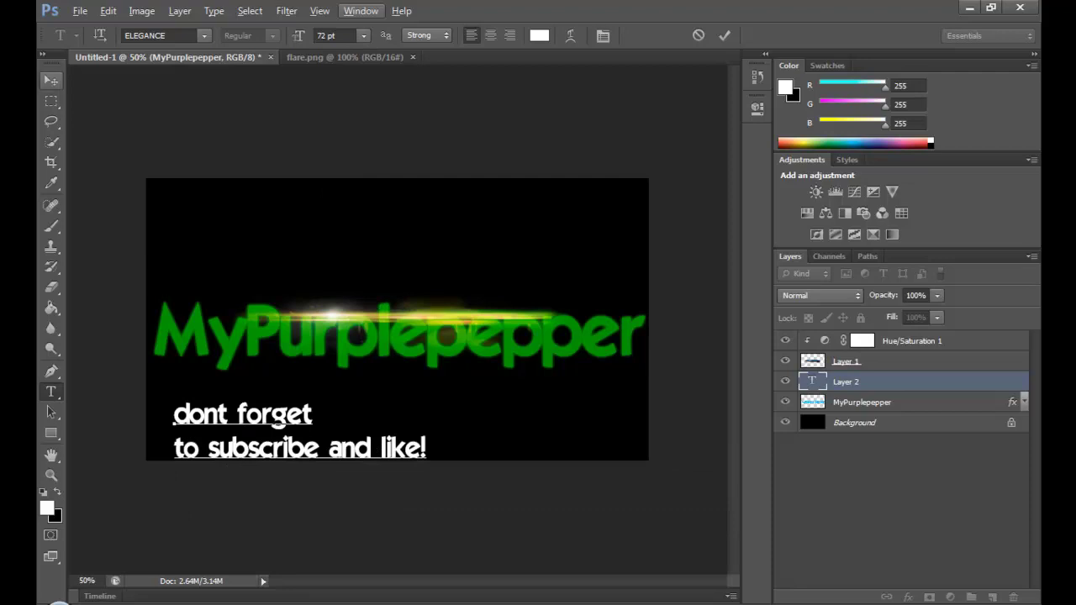
pyautogui.click(51, 80)
pyautogui.moveTo(405, 482); pyautogui.dragTo(441, 395)
pyautogui.moveTo(395, 336); pyautogui.dragTo(353, 256)
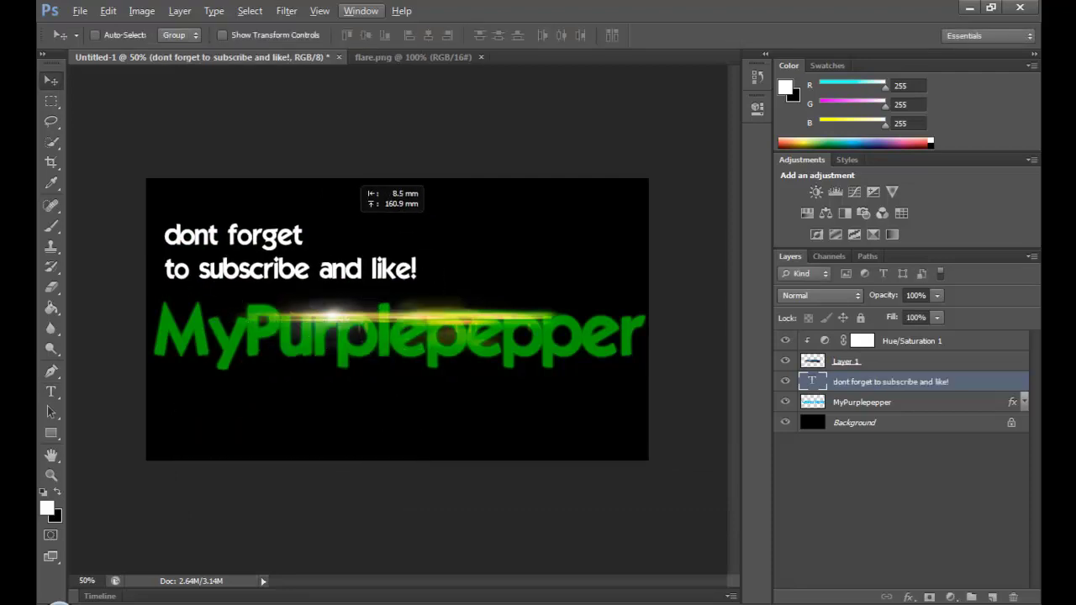